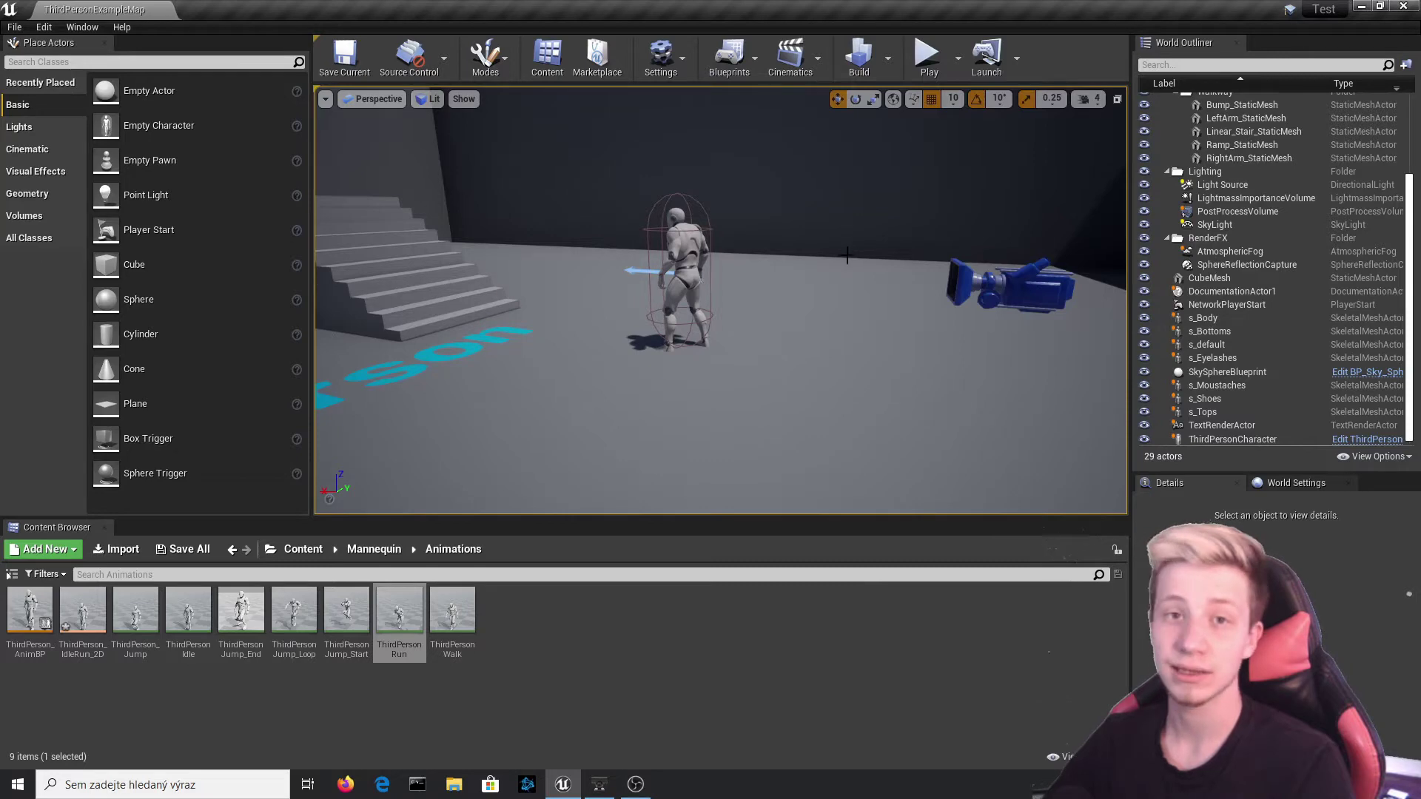
Start a play test of the level to check the mannequin's running
left_click(927, 54)
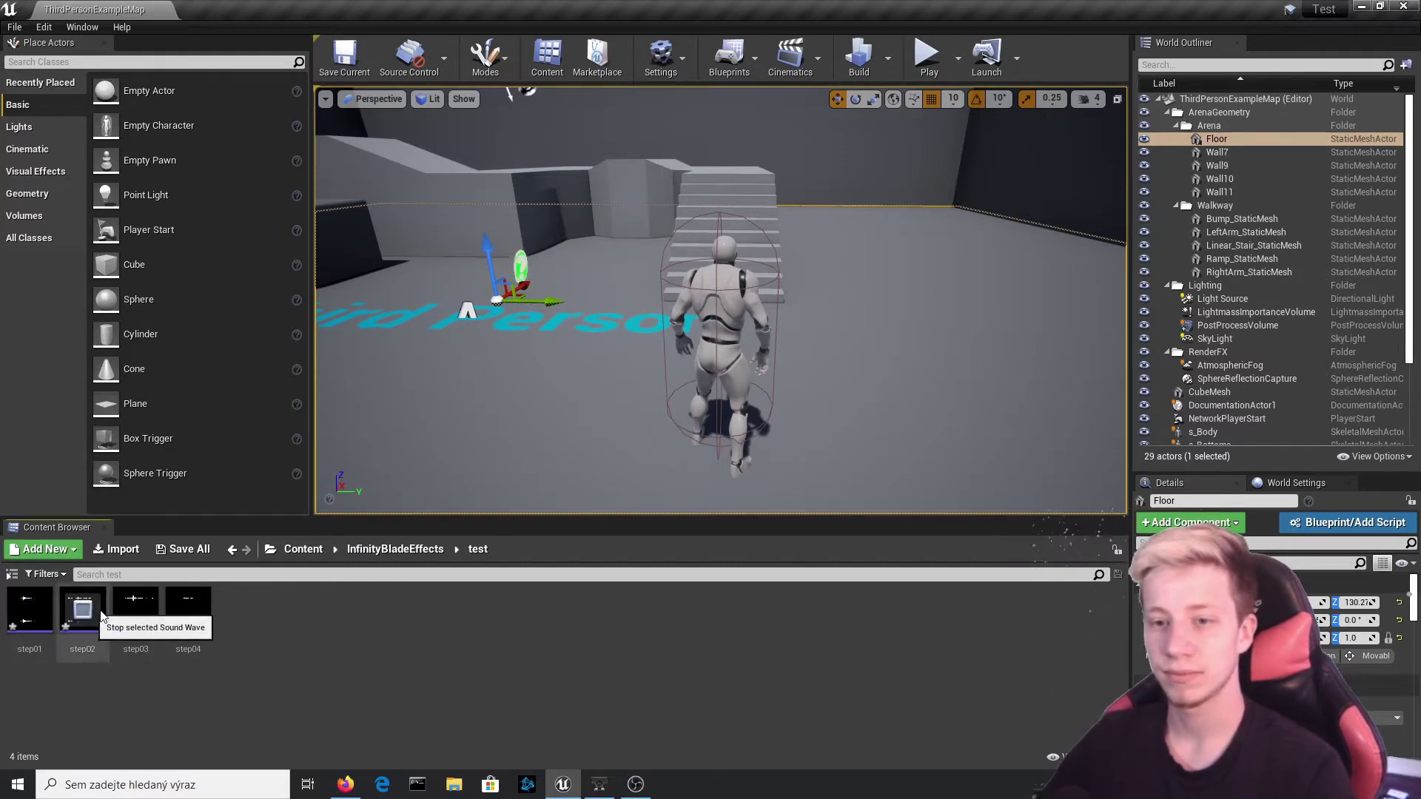
left_click(187, 609)
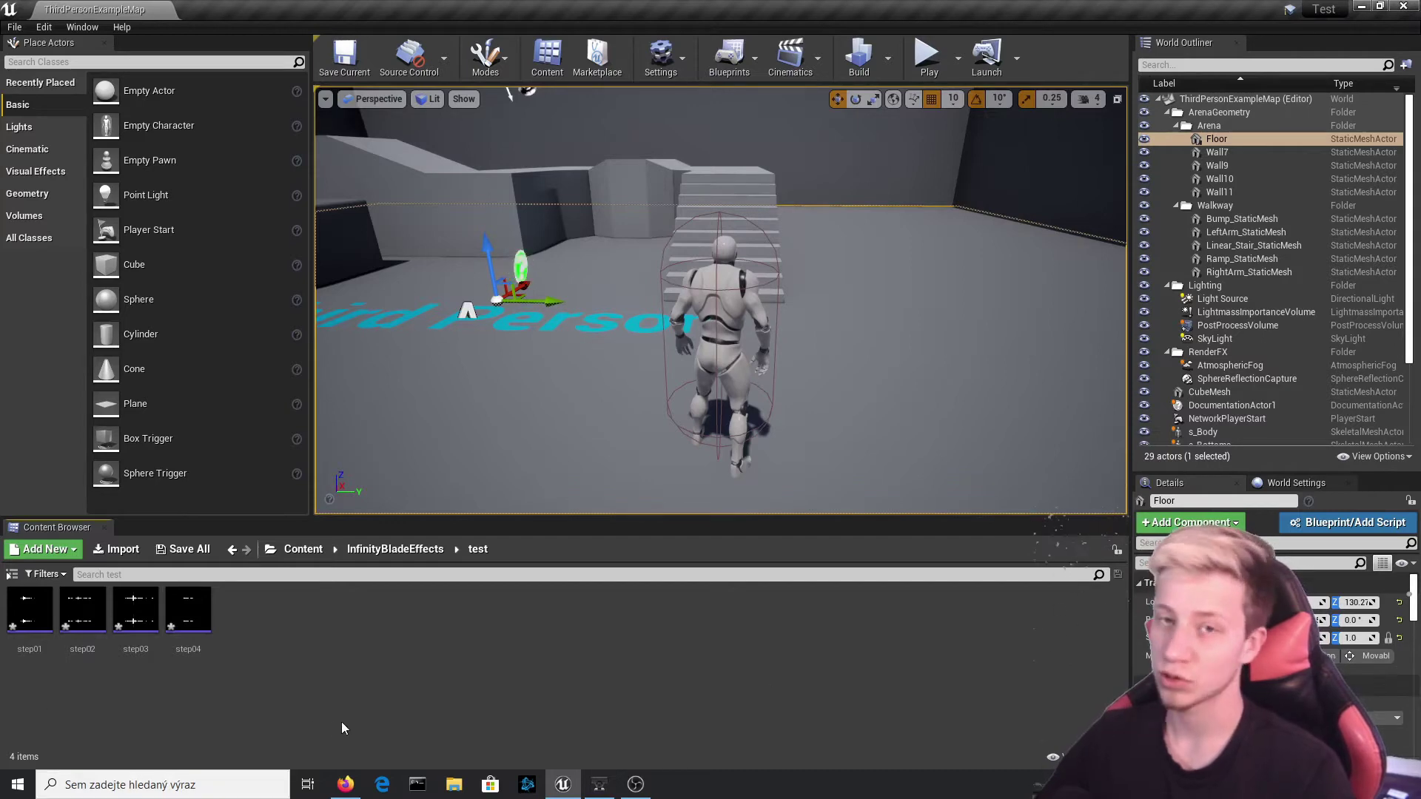
left_click(348, 787)
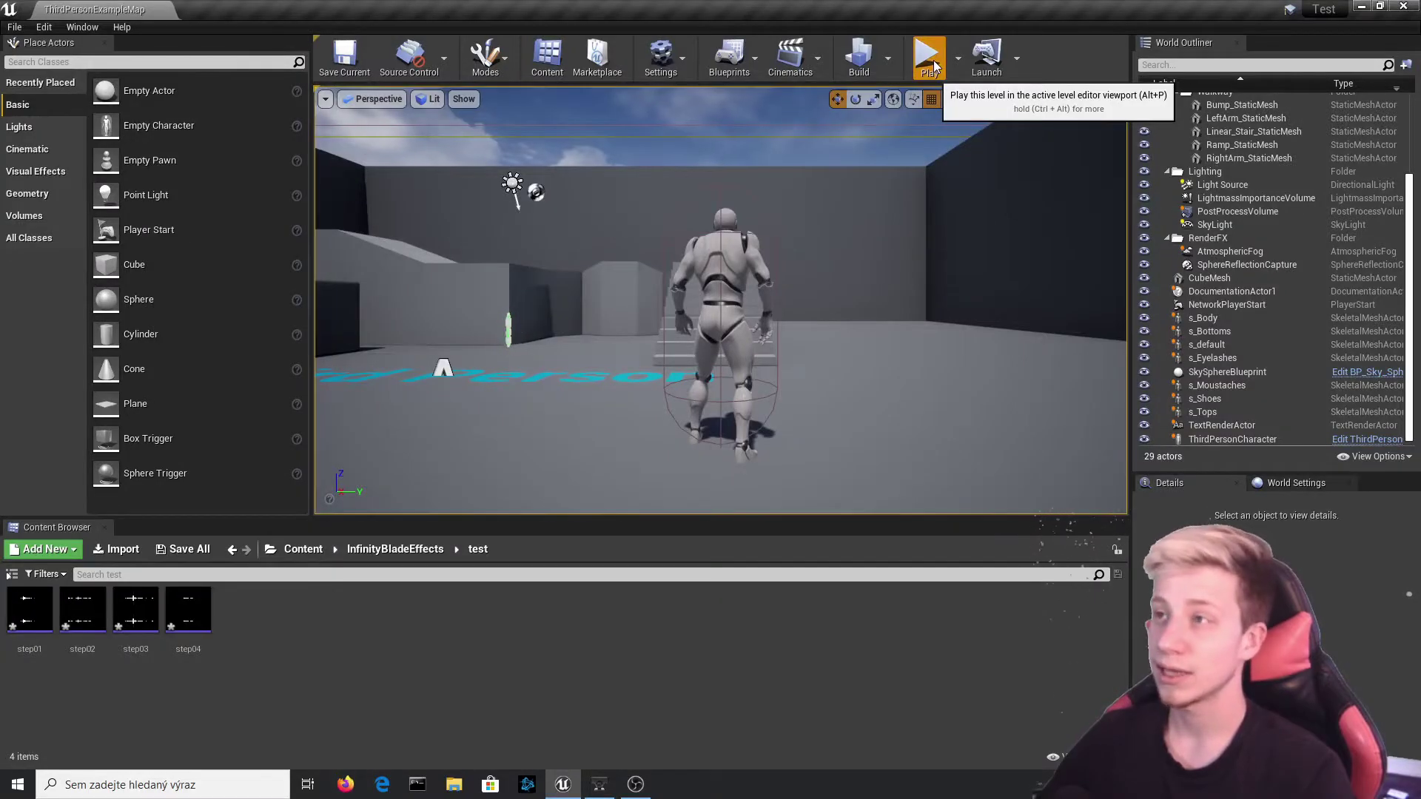
left_click(930, 59)
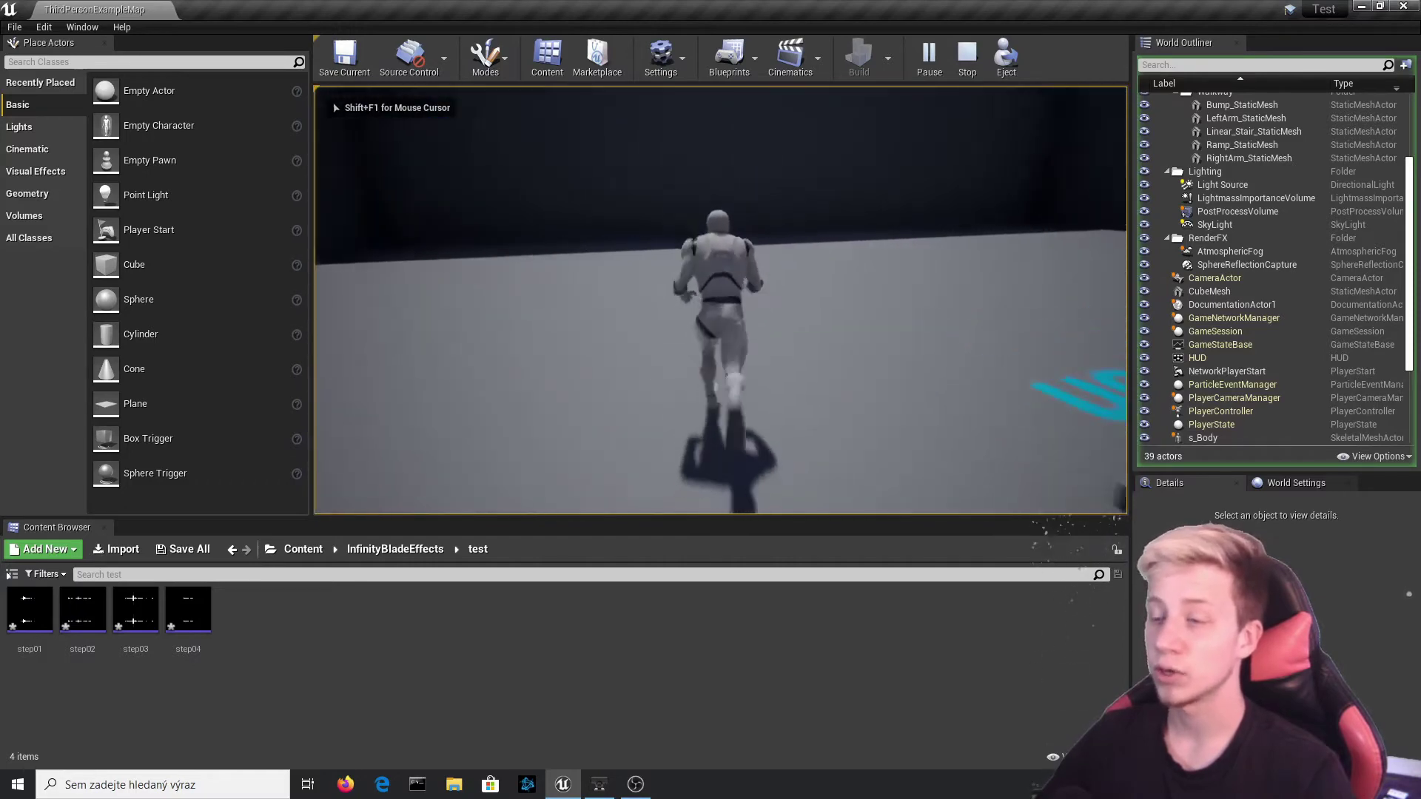
key("Escape")
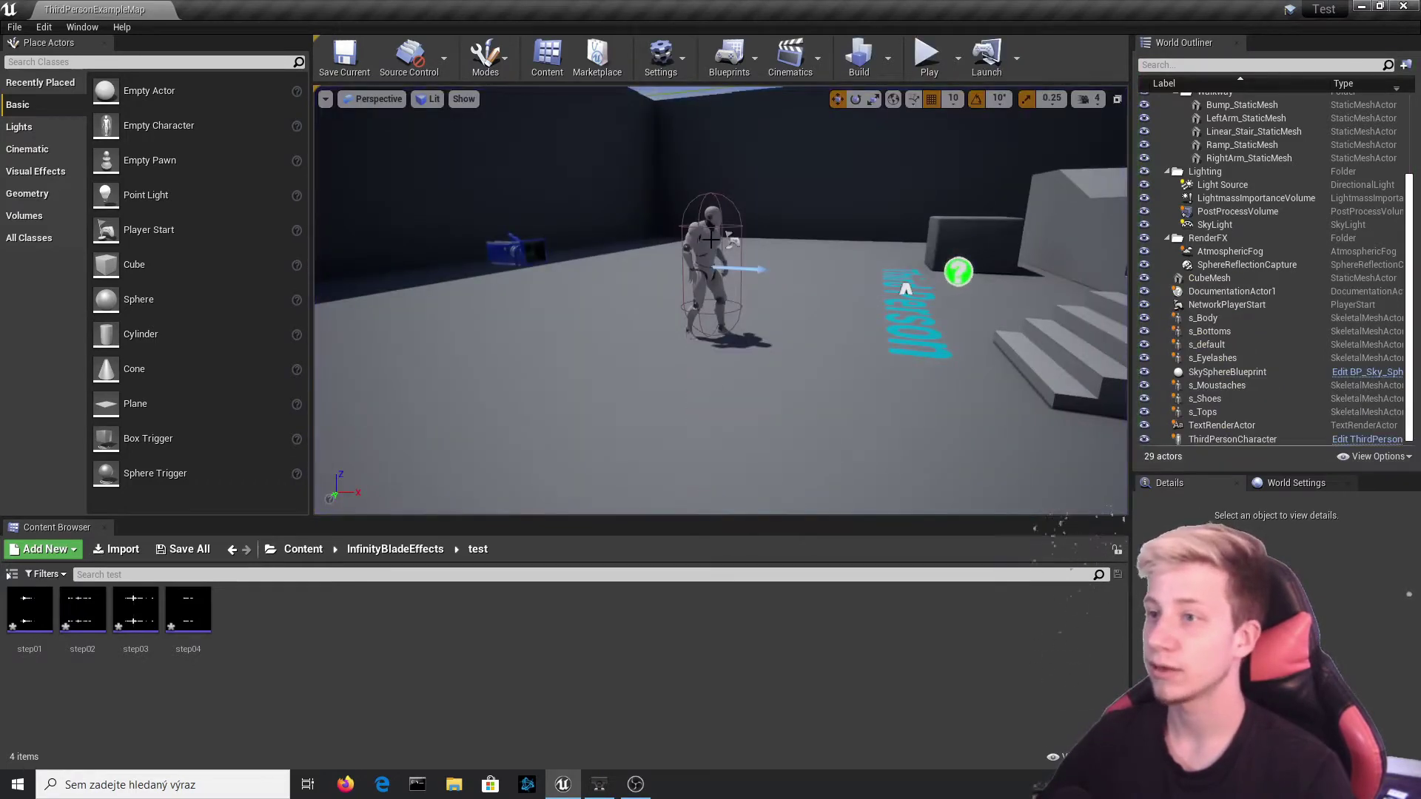
left_click(710, 244)
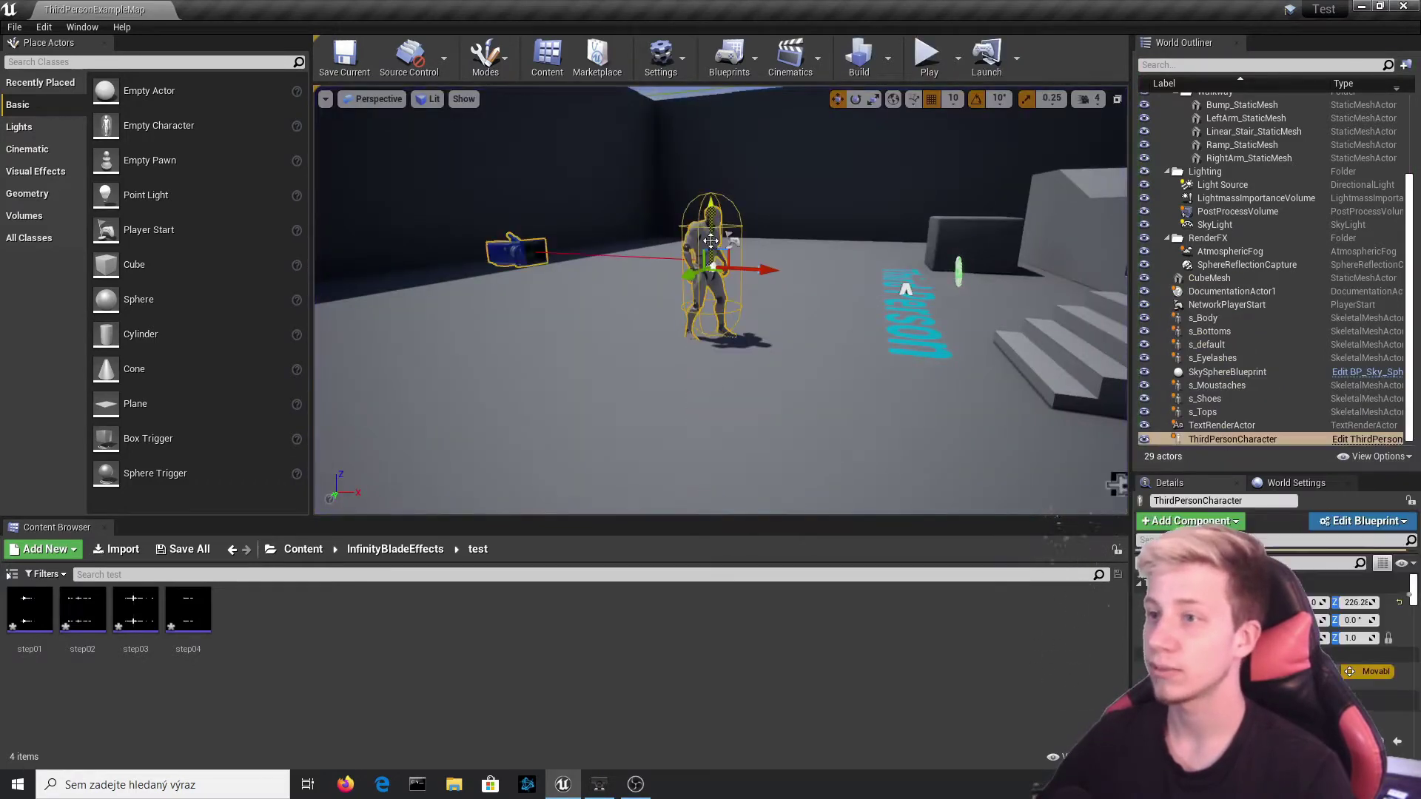
left_click(612, 308)
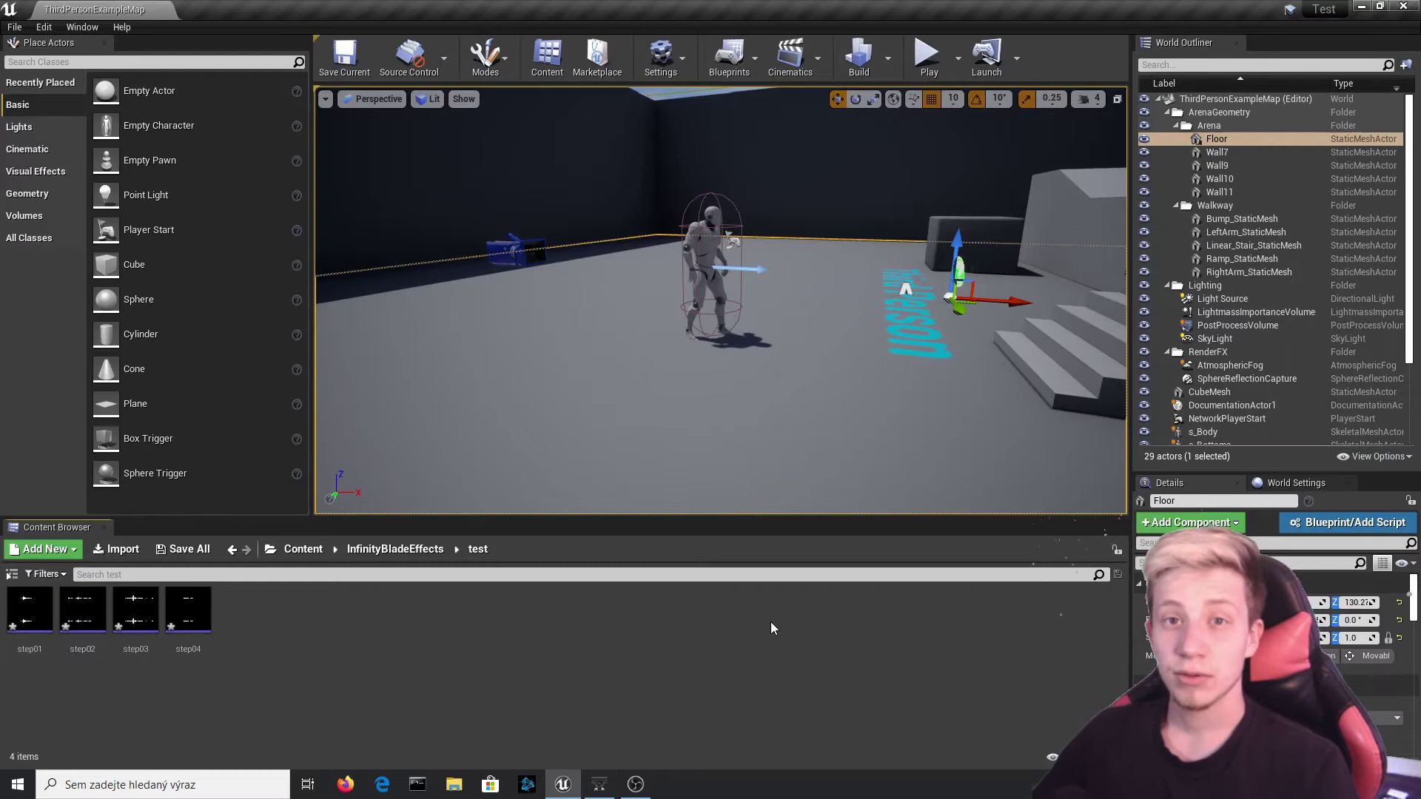
Create a new Sound Cue named Steps and open it for editing
right_click(268, 627)
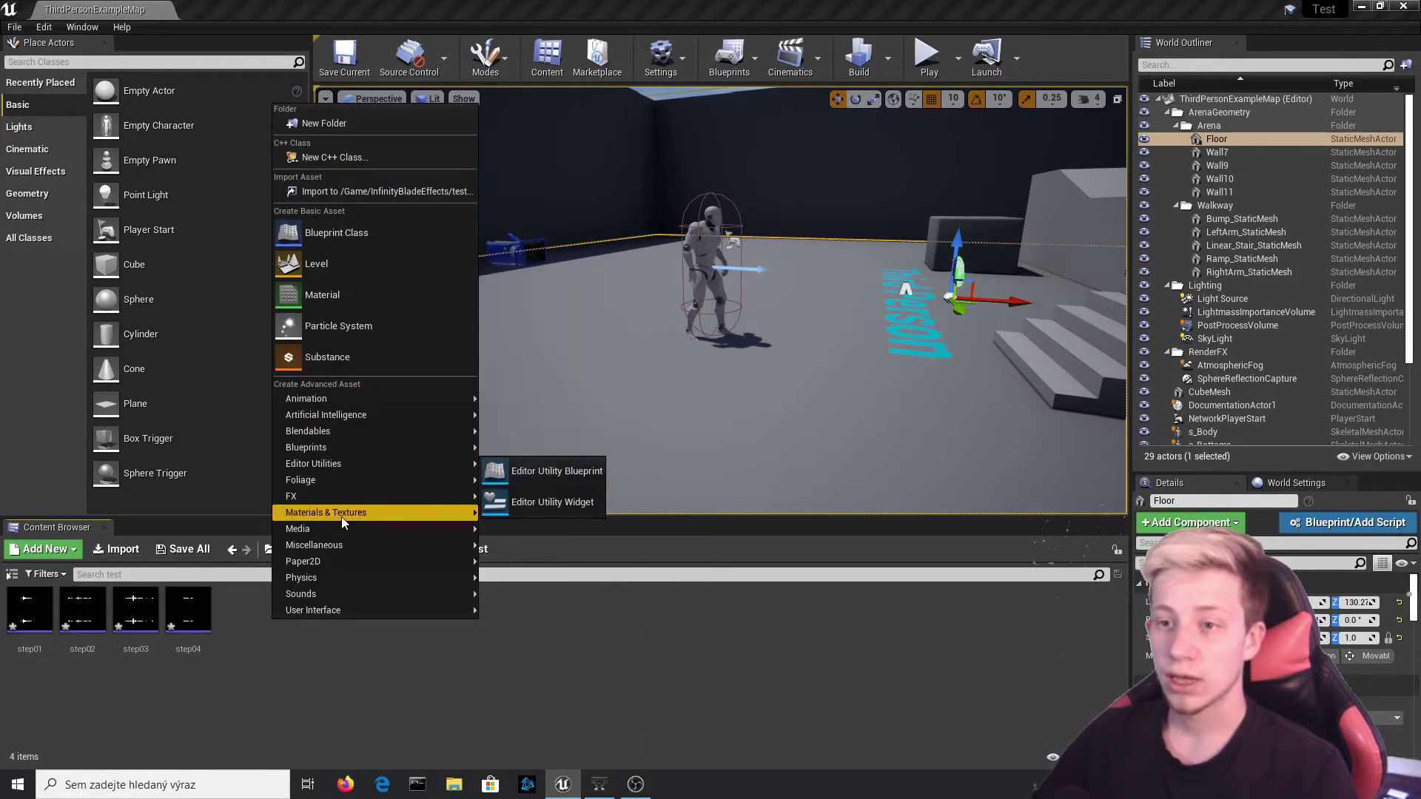
mouse_move(301, 594)
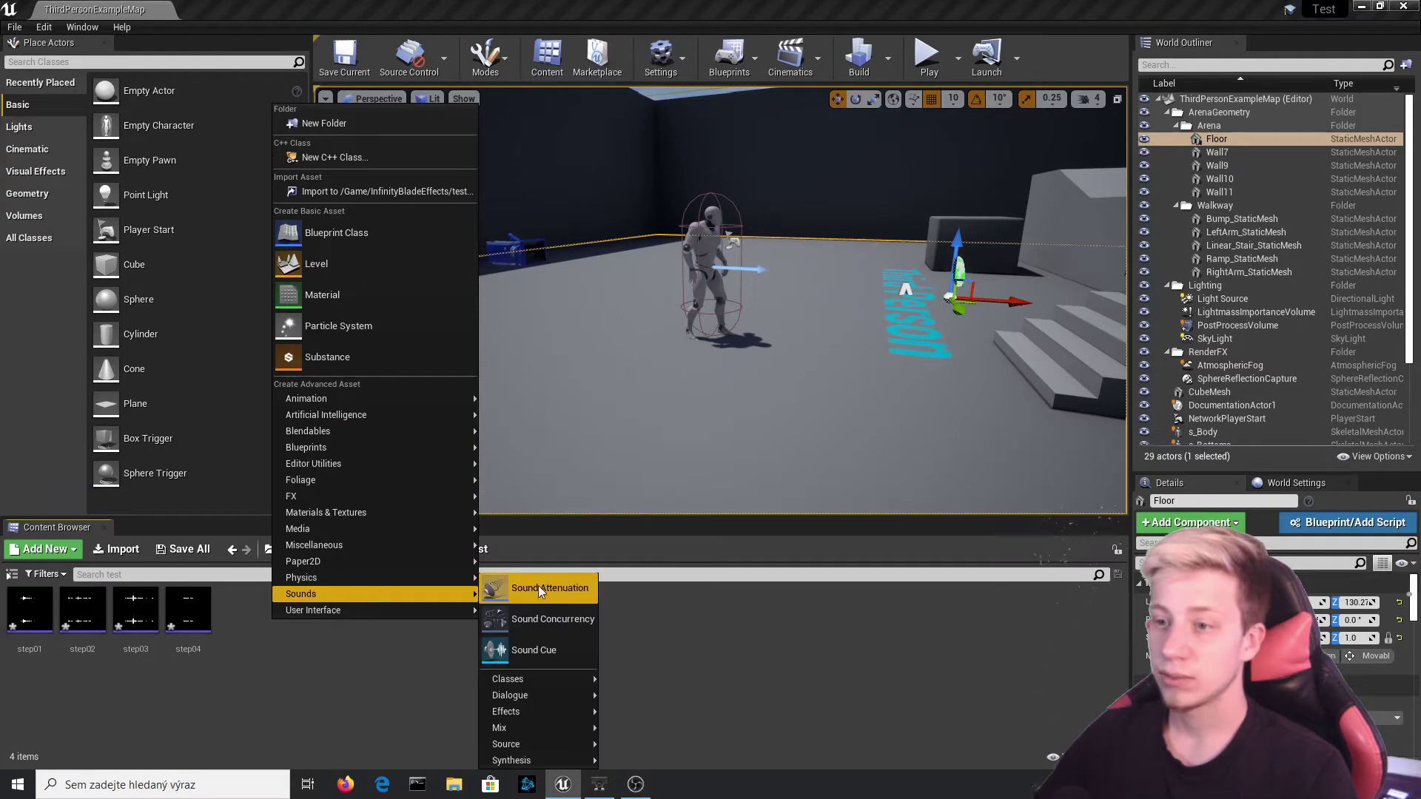
left_click(552, 651)
type("Steps")
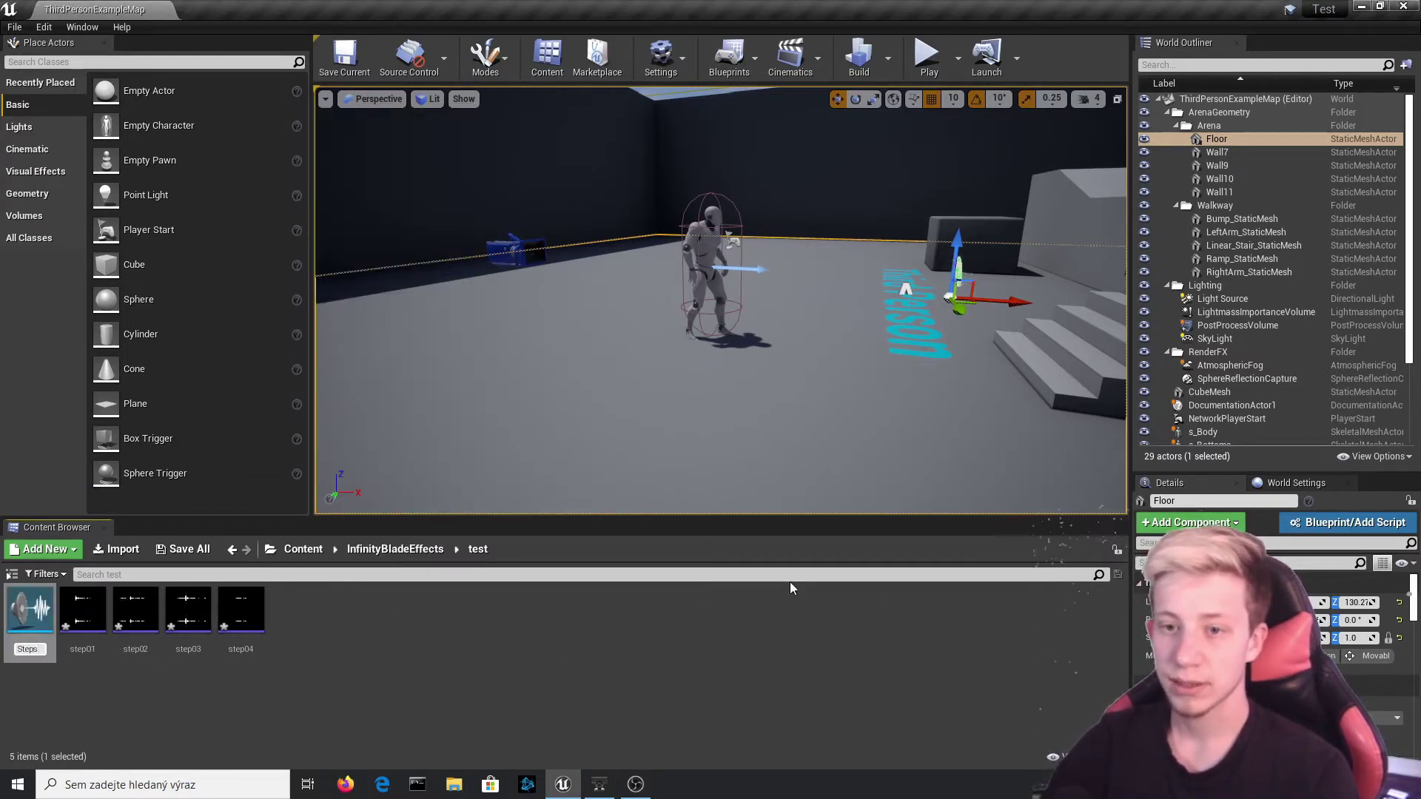
key("Return")
left_click(1404, 222)
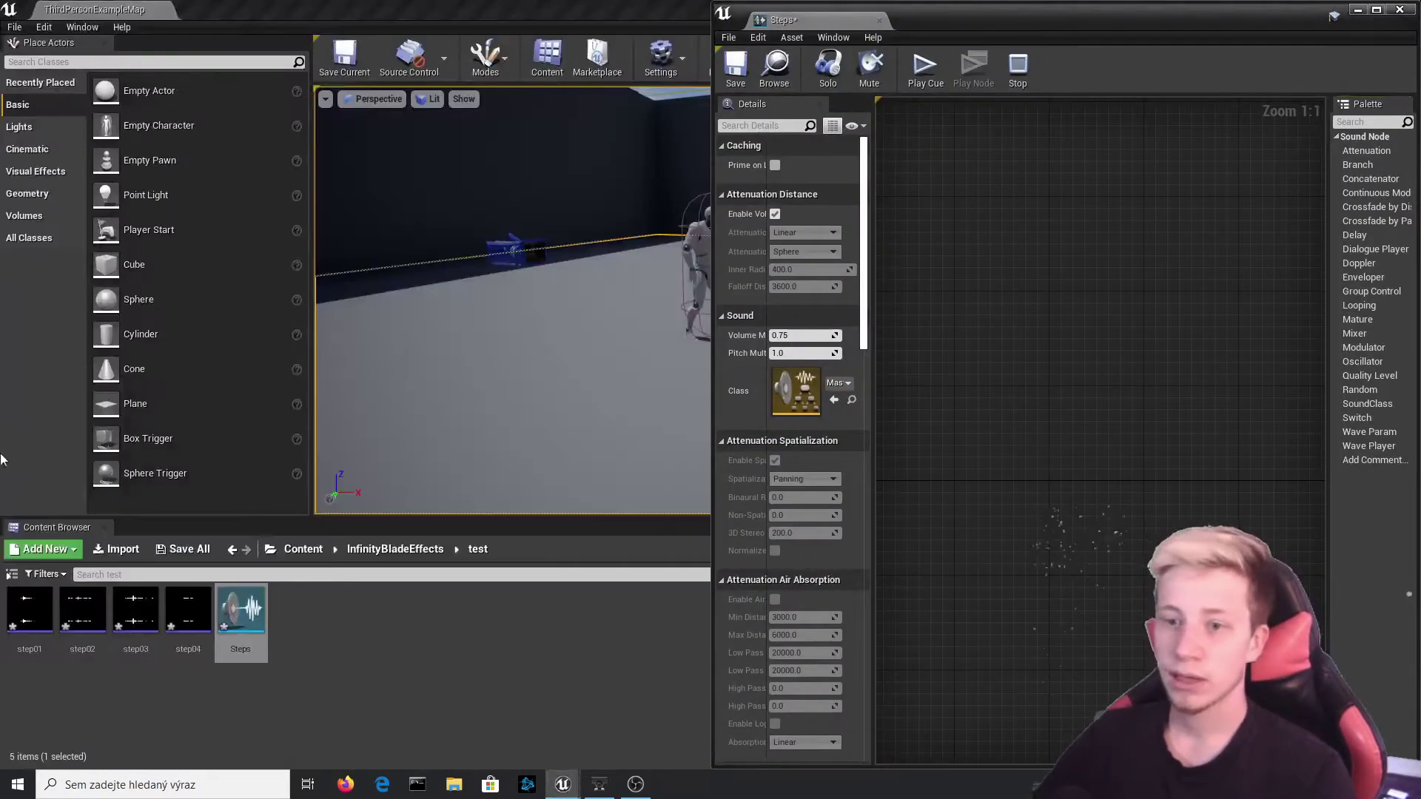
Add step01 through step04 to the Steps graph as four wave player nodes
left_click(188, 615)
left_click(30, 615, "shift")
left_click_drag(185, 640, 1039, 356)
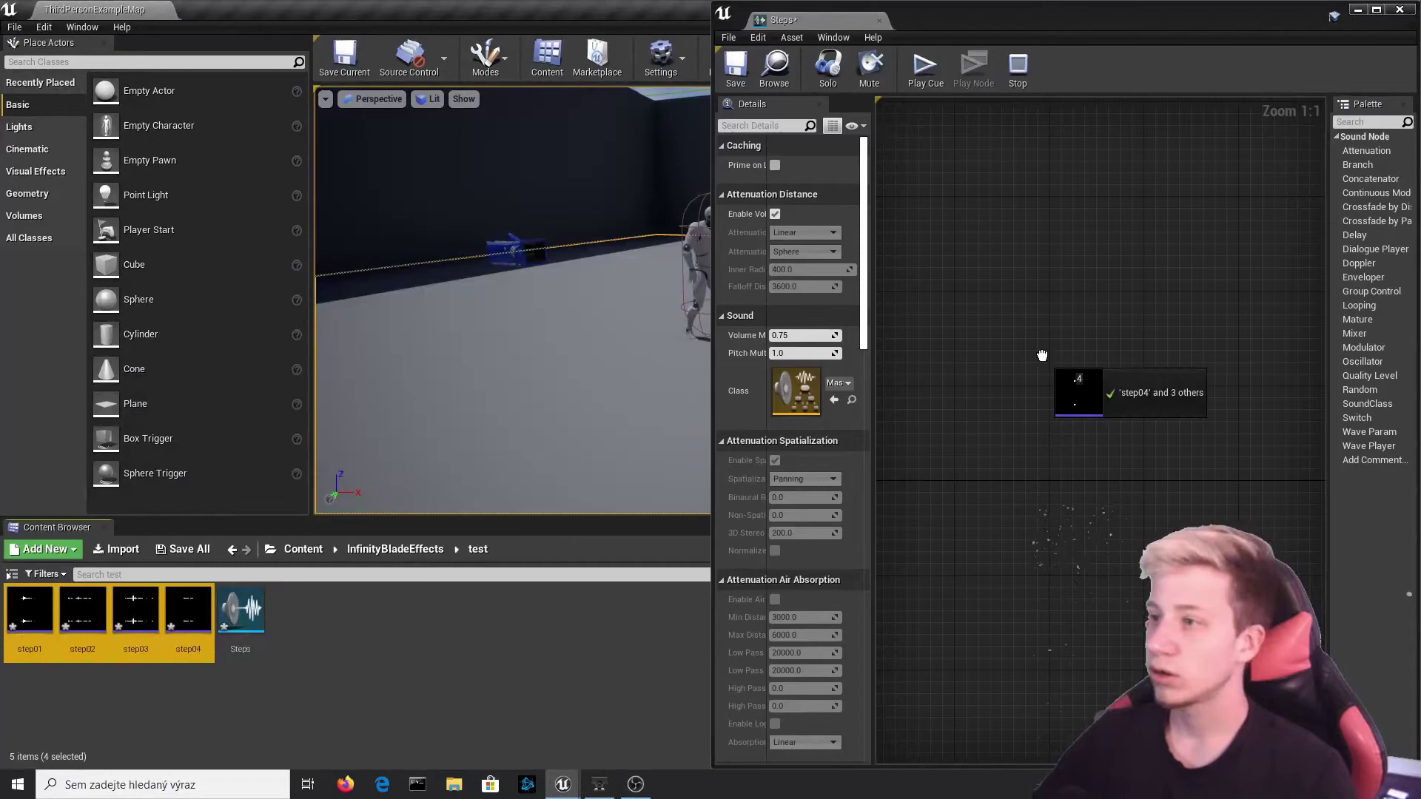
scroll(1166, 524, "down", 3)
left_click_drag(859, 311, 954, 481)
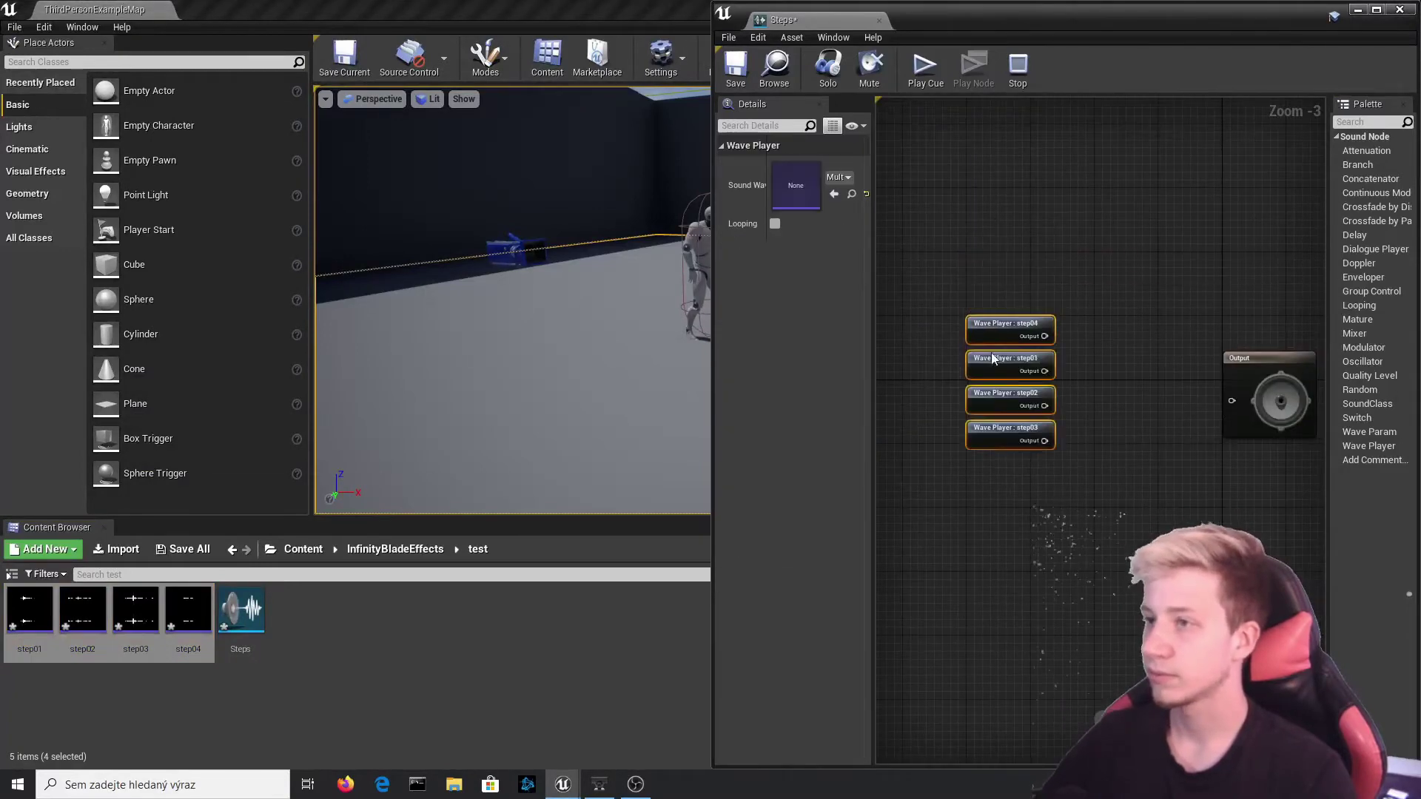
scroll(1144, 333, "up", 3)
left_click(1086, 420)
right_click_drag(1087, 421, 1053, 349)
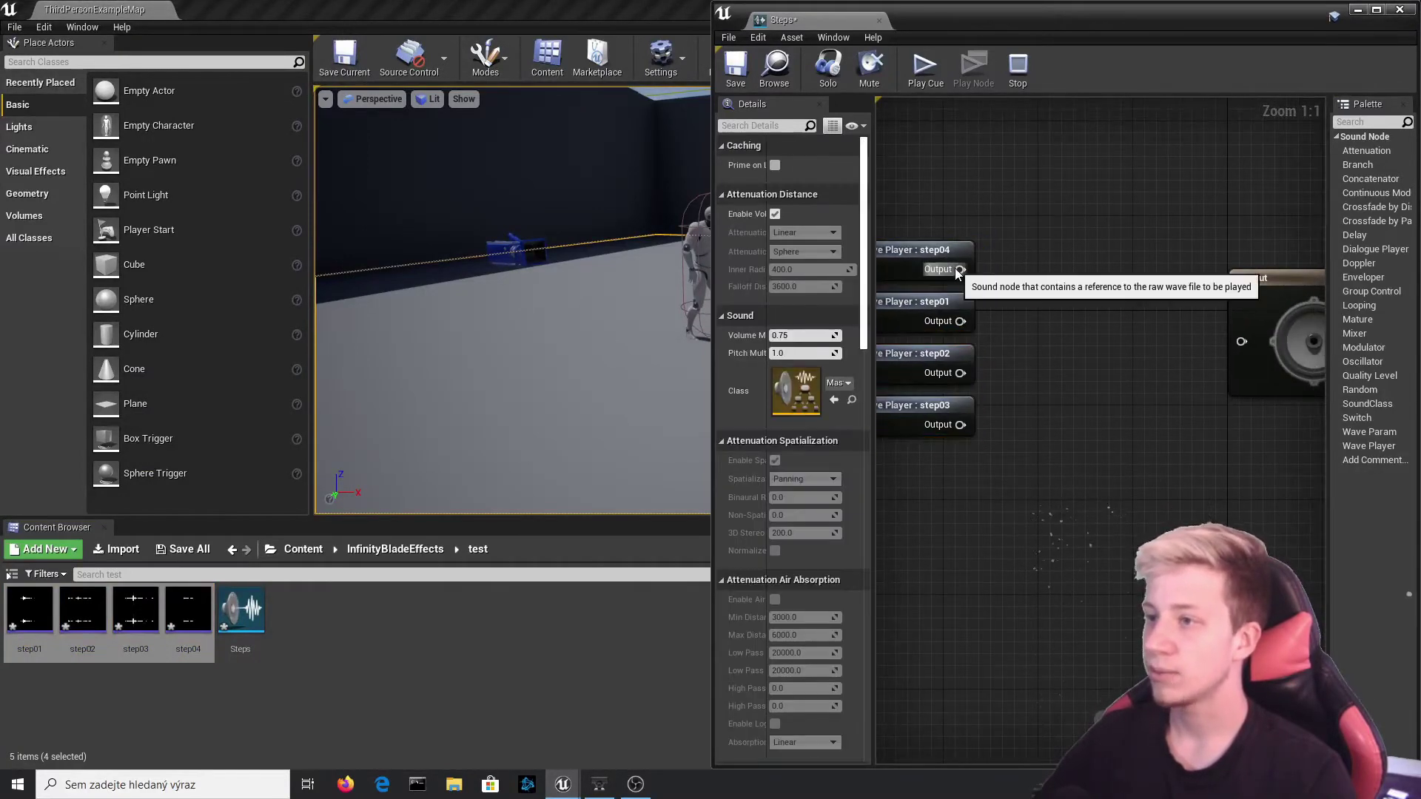
mouse_move(1231, 337)
right_mouse_down()
mouse_move(1110, 279)
mouse_move(1104, 371)
mouse_move(1075, 394)
right_mouse_up()
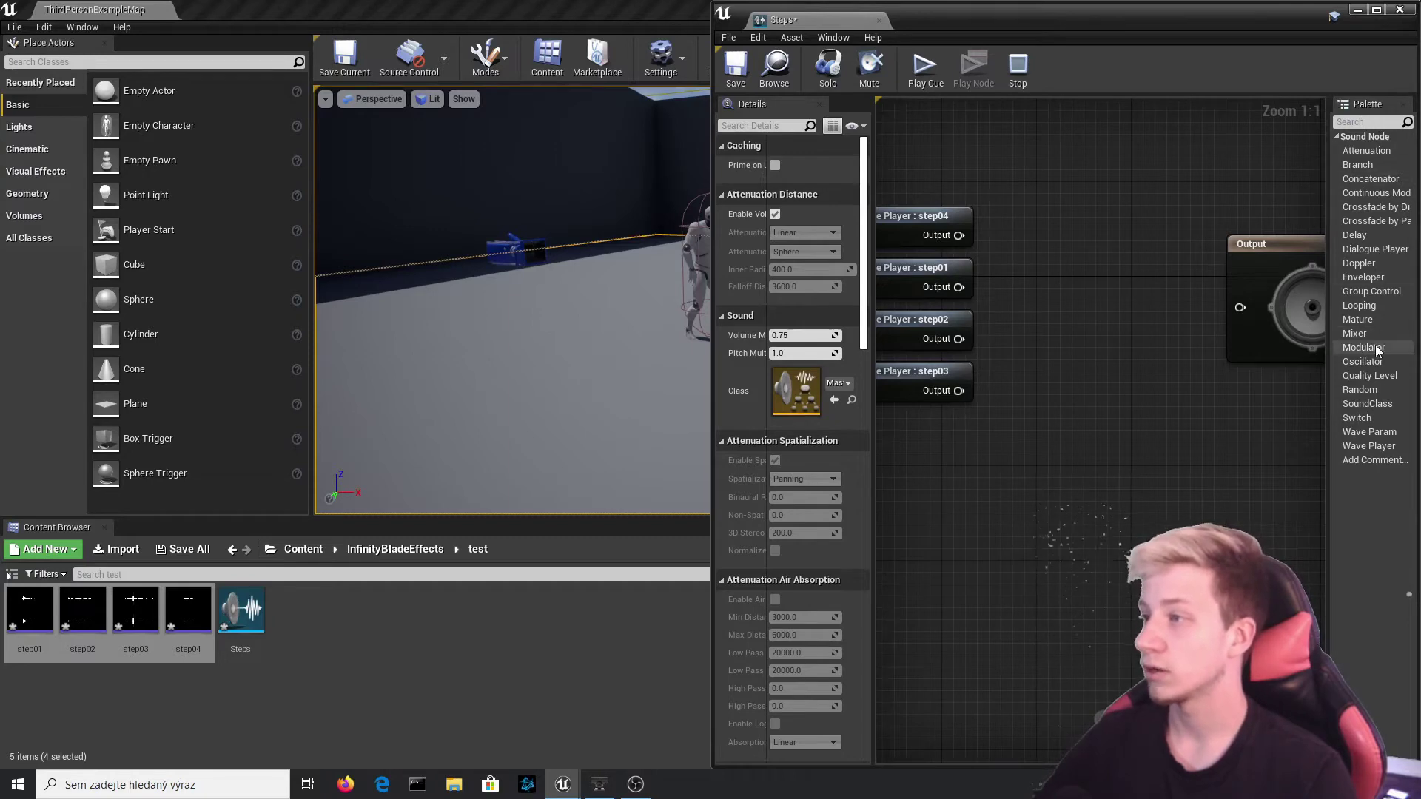
Wire step04, step01, step02 and step03 into a four-input Random node feeding Output
left_click_drag(1381, 392, 1133, 322)
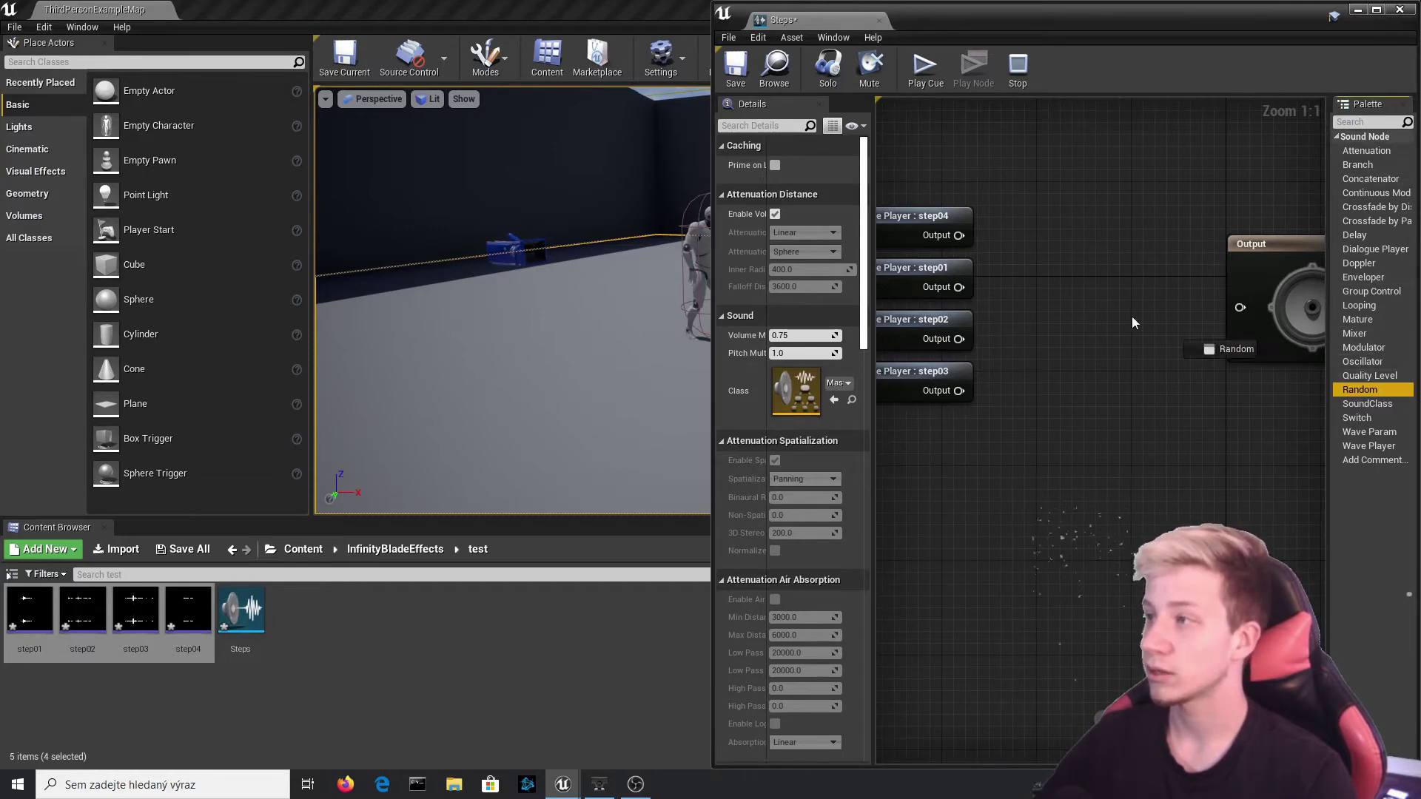
left_click_drag(1074, 277, 959, 236)
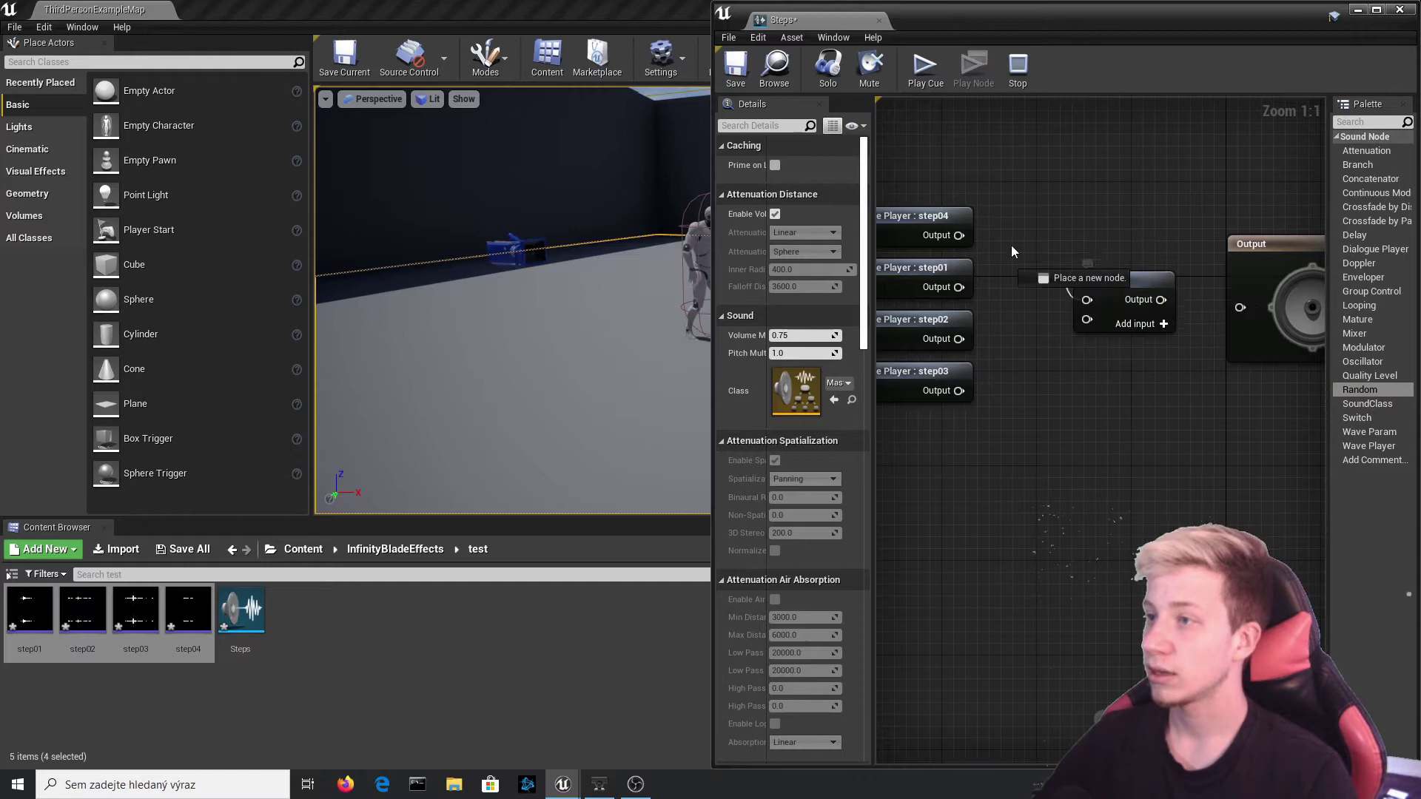
left_click(1144, 334)
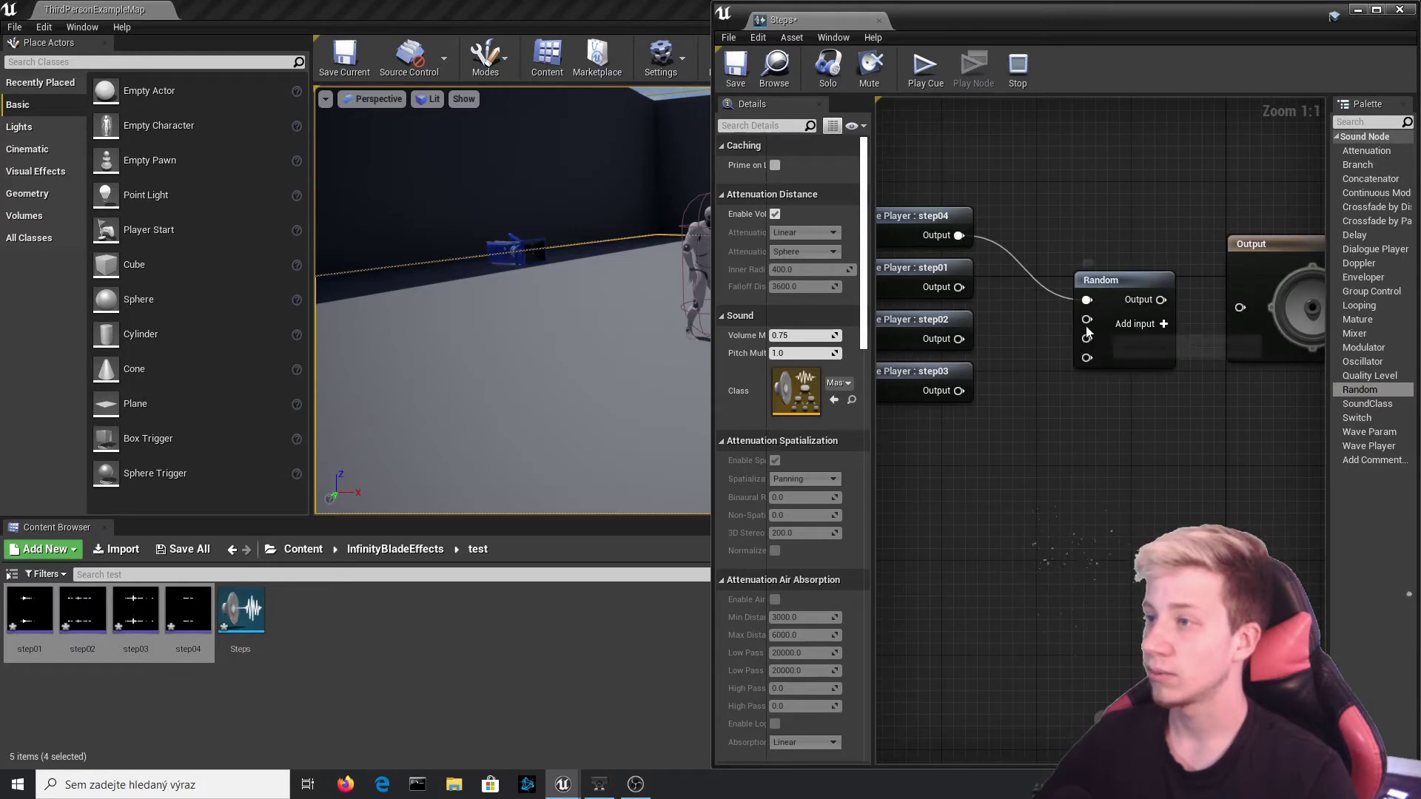
left_click_drag(1087, 319, 943, 274)
left_click_drag(1087, 338, 958, 339)
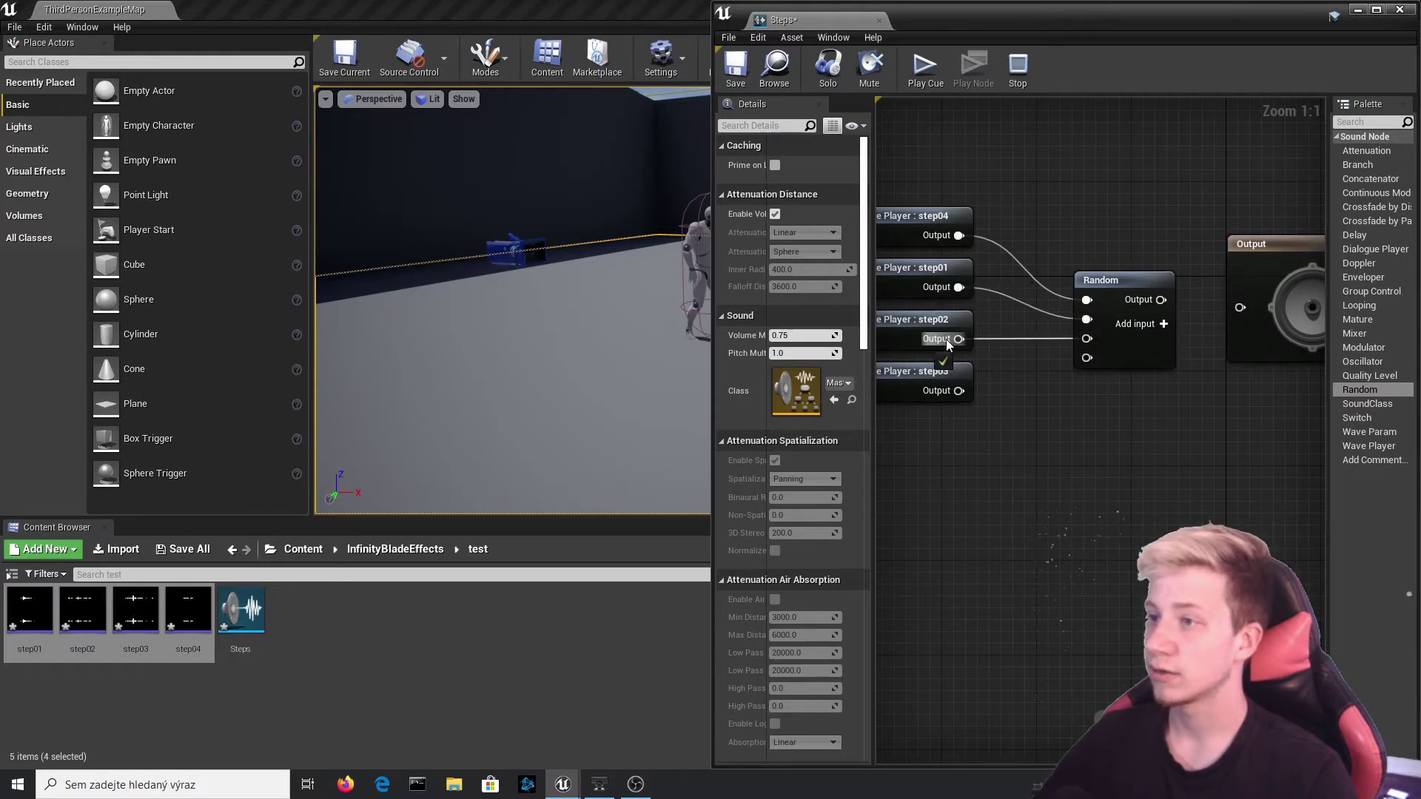
left_click_drag(958, 391, 1088, 362)
right_click_drag(1088, 366, 1003, 363)
left_click(1199, 259)
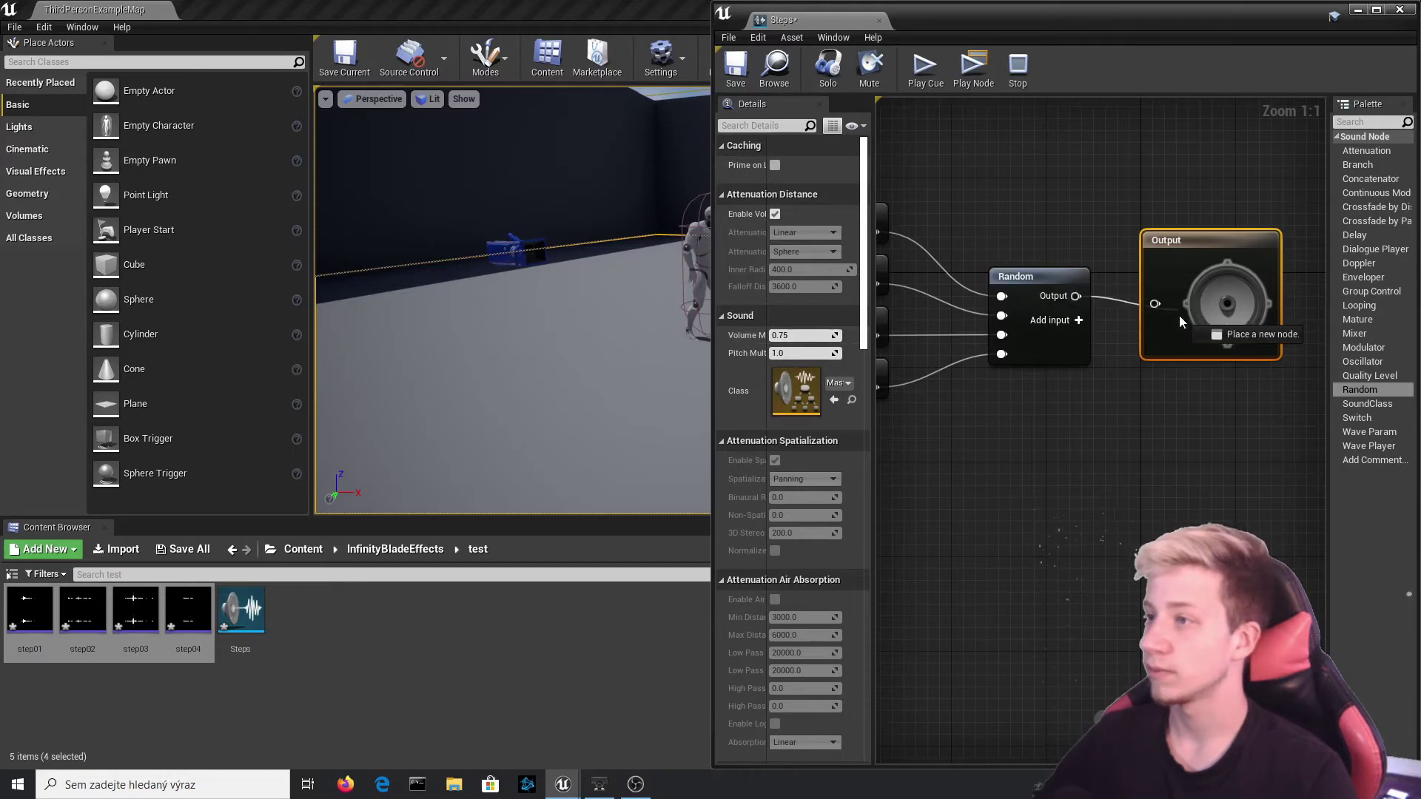
scroll(1110, 237, "down", 3)
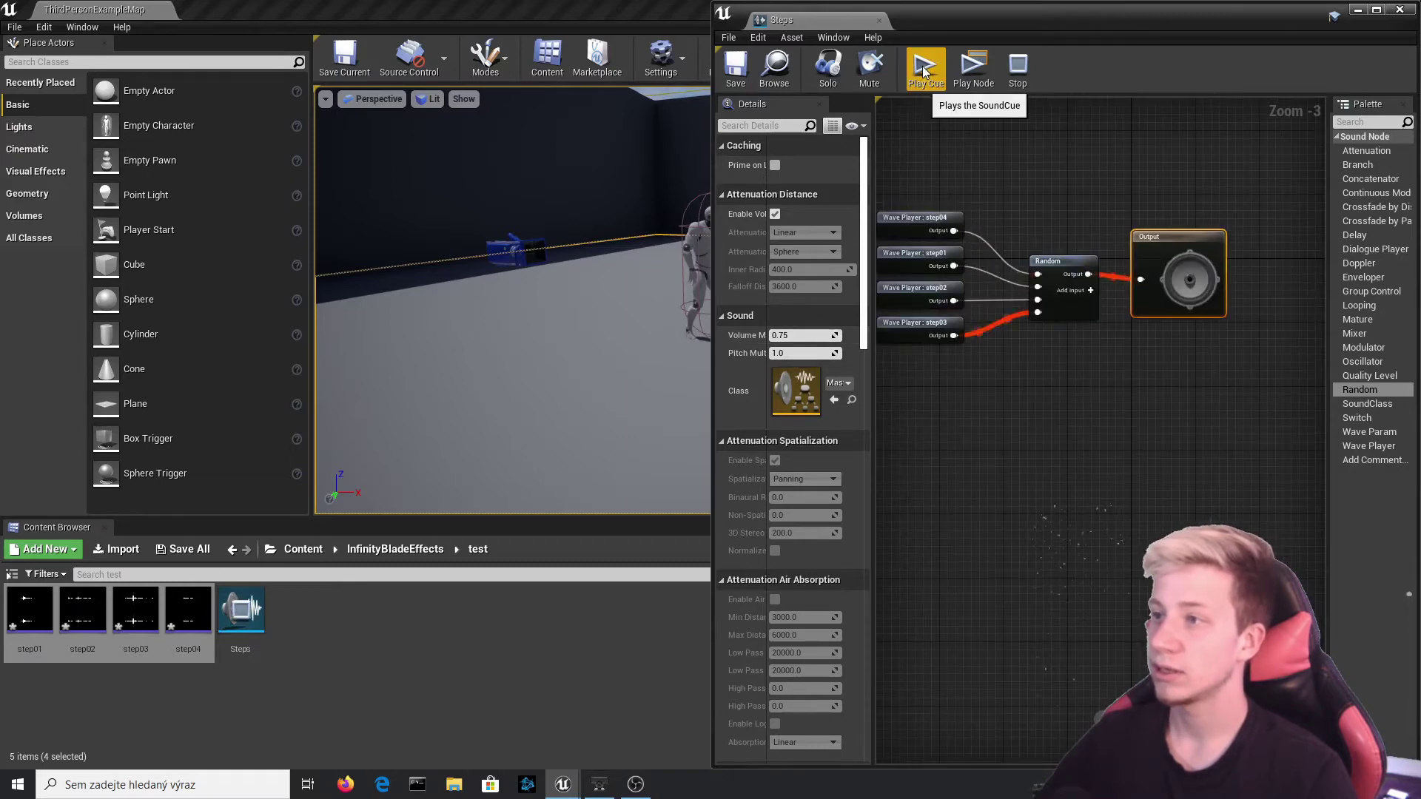
Close the Steps cue and open ThirdPersonRun from Content > Mannequin > Animations
left_click(1401, 9)
left_click(596, 602)
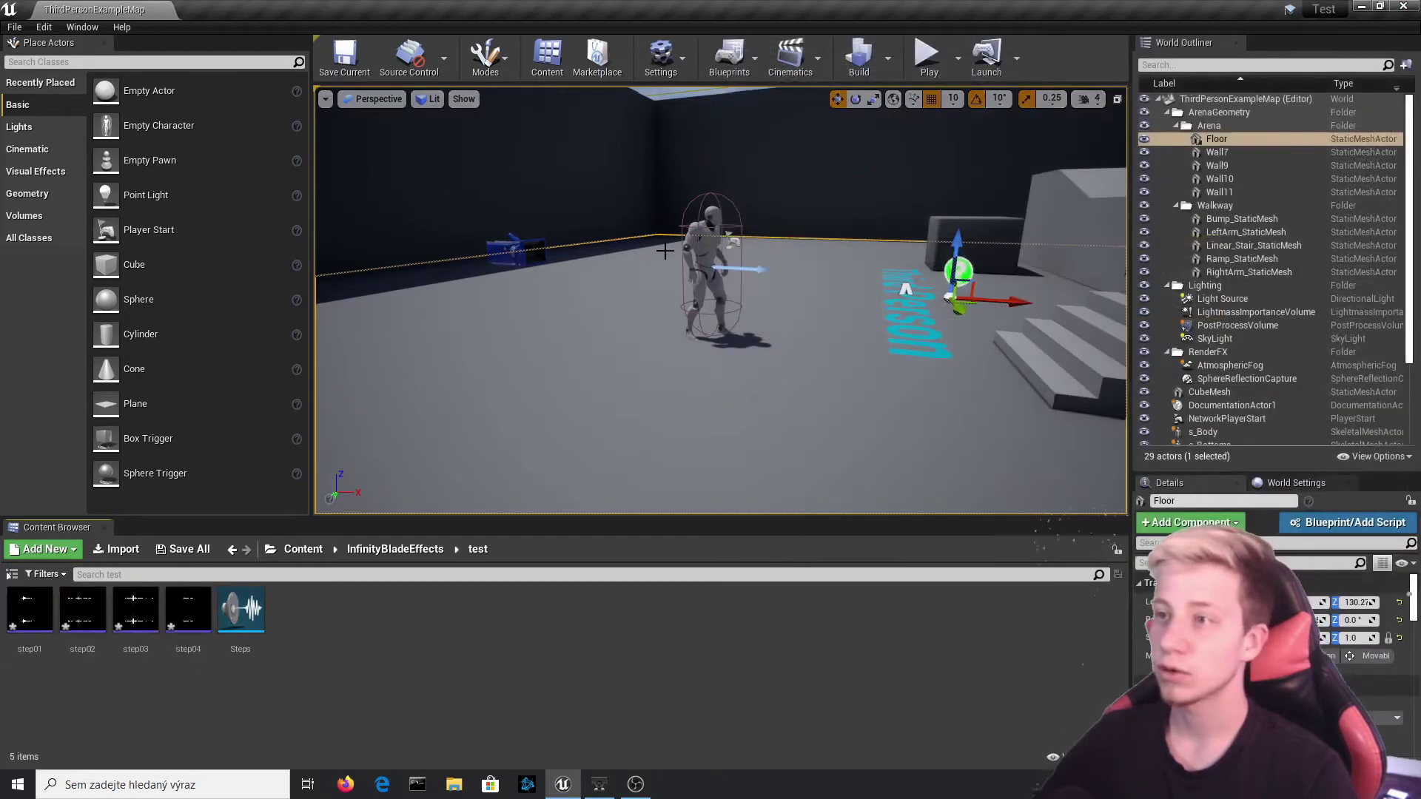
left_click(729, 278)
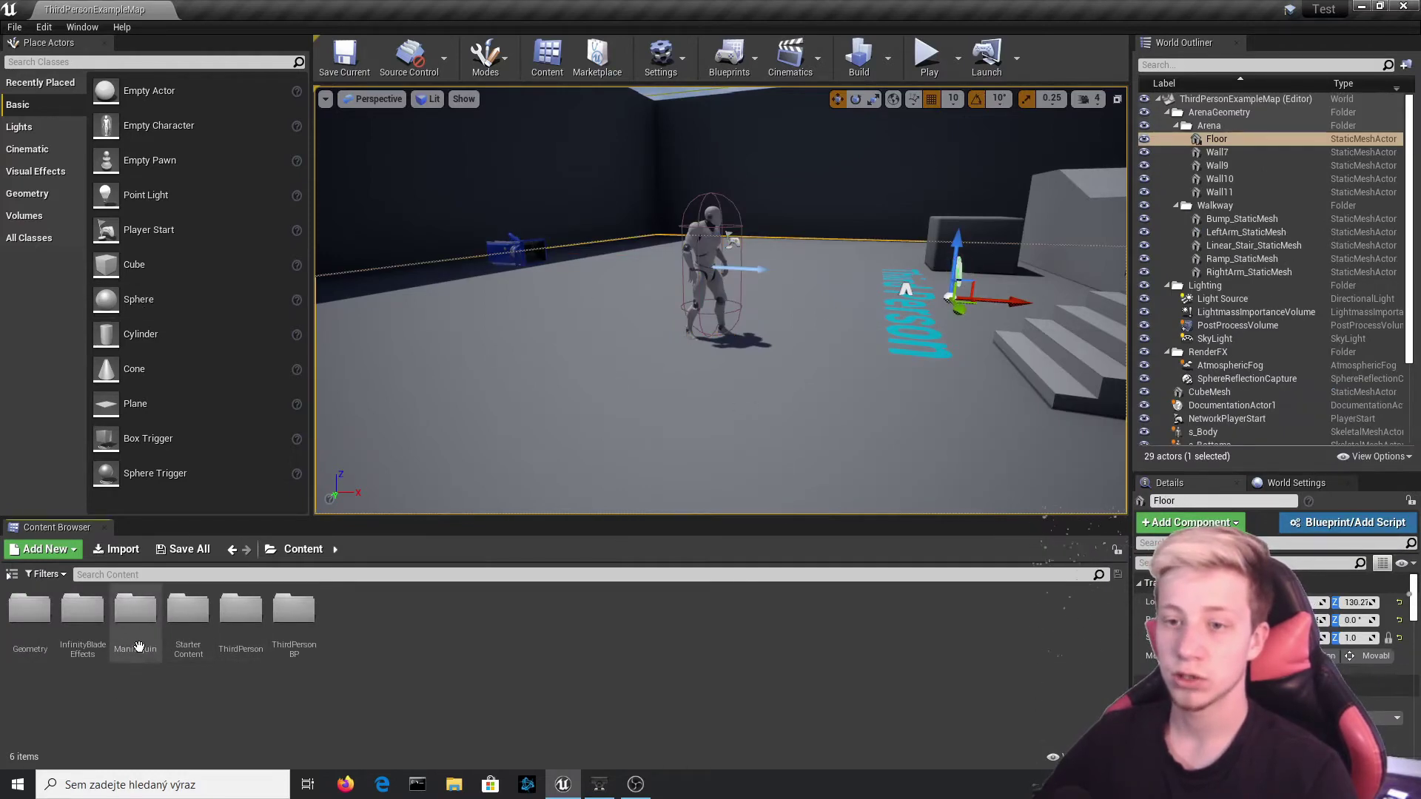
double_click(135, 609)
double_click(30, 609)
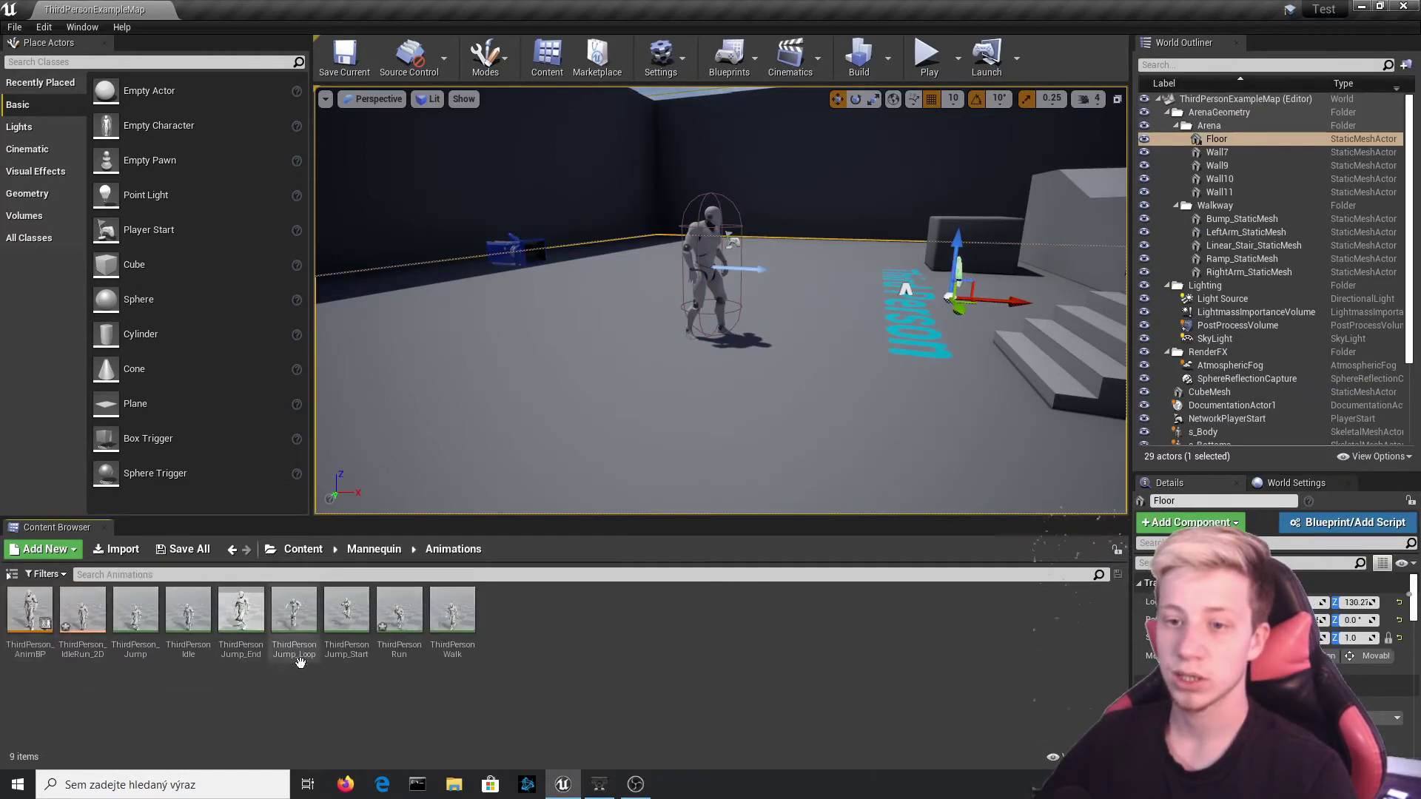
double_click(414, 622)
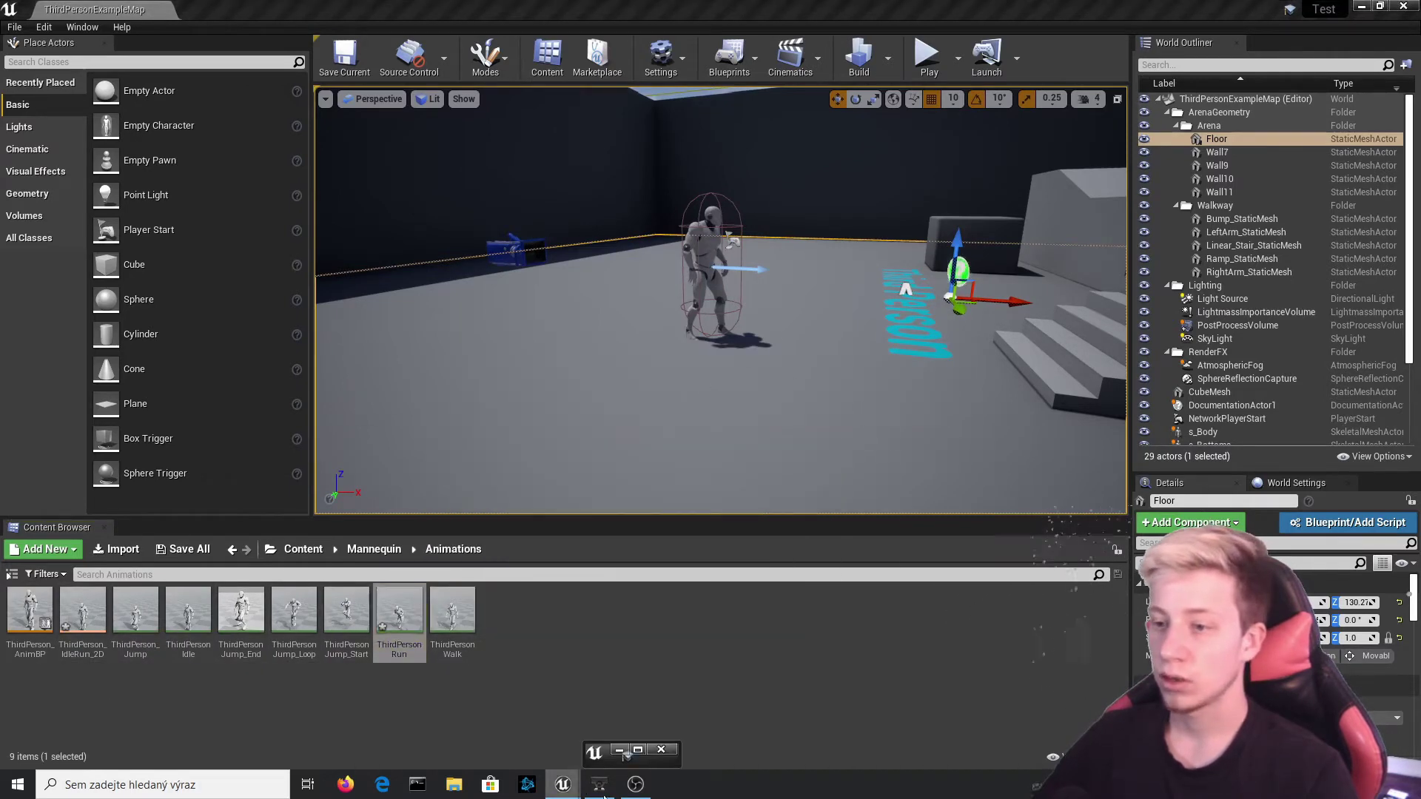
Pause the run preview and switch the viewport to Front view
left_click(641, 756)
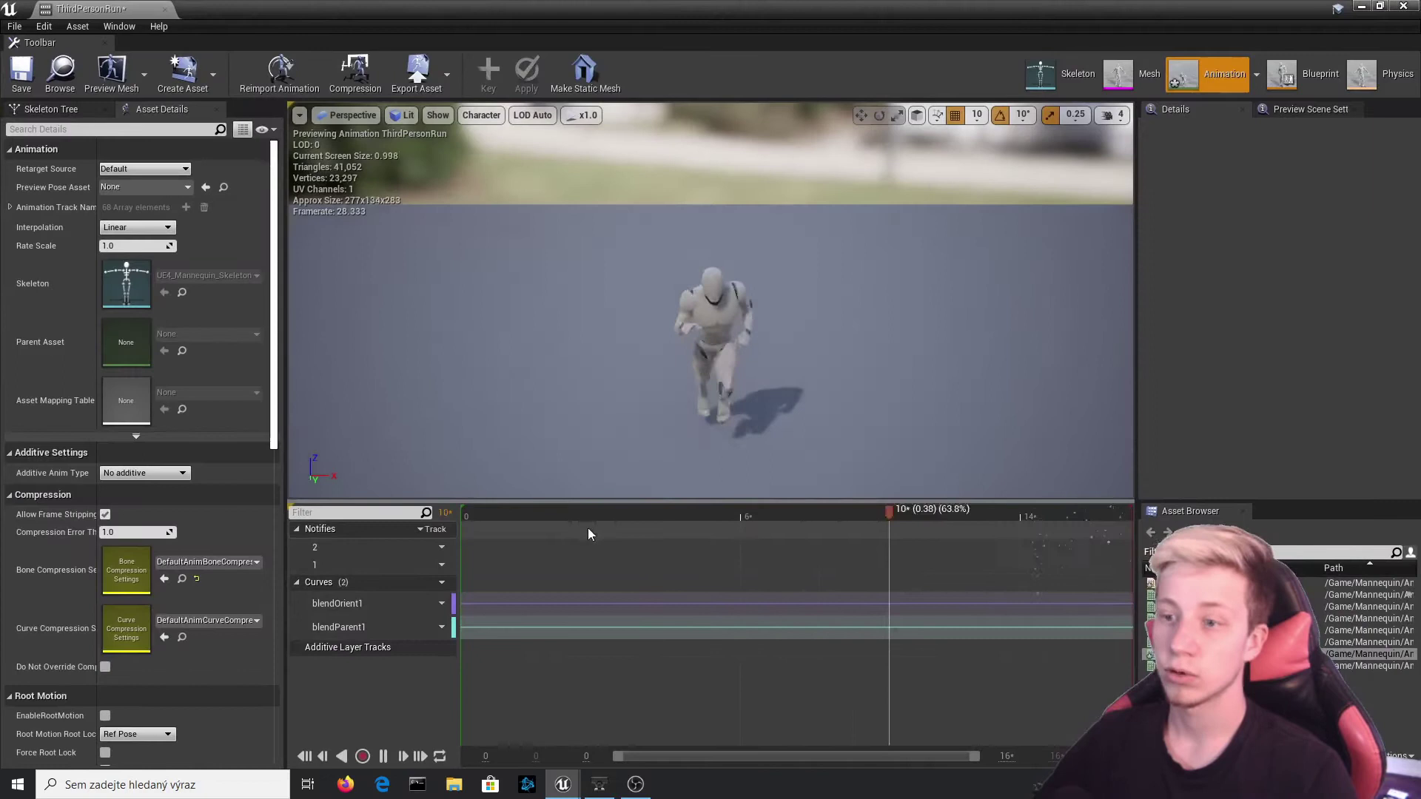
mouse_move(521, 509)
left_mouse_down()
mouse_move(979, 509)
mouse_move(418, 773)
left_mouse_up()
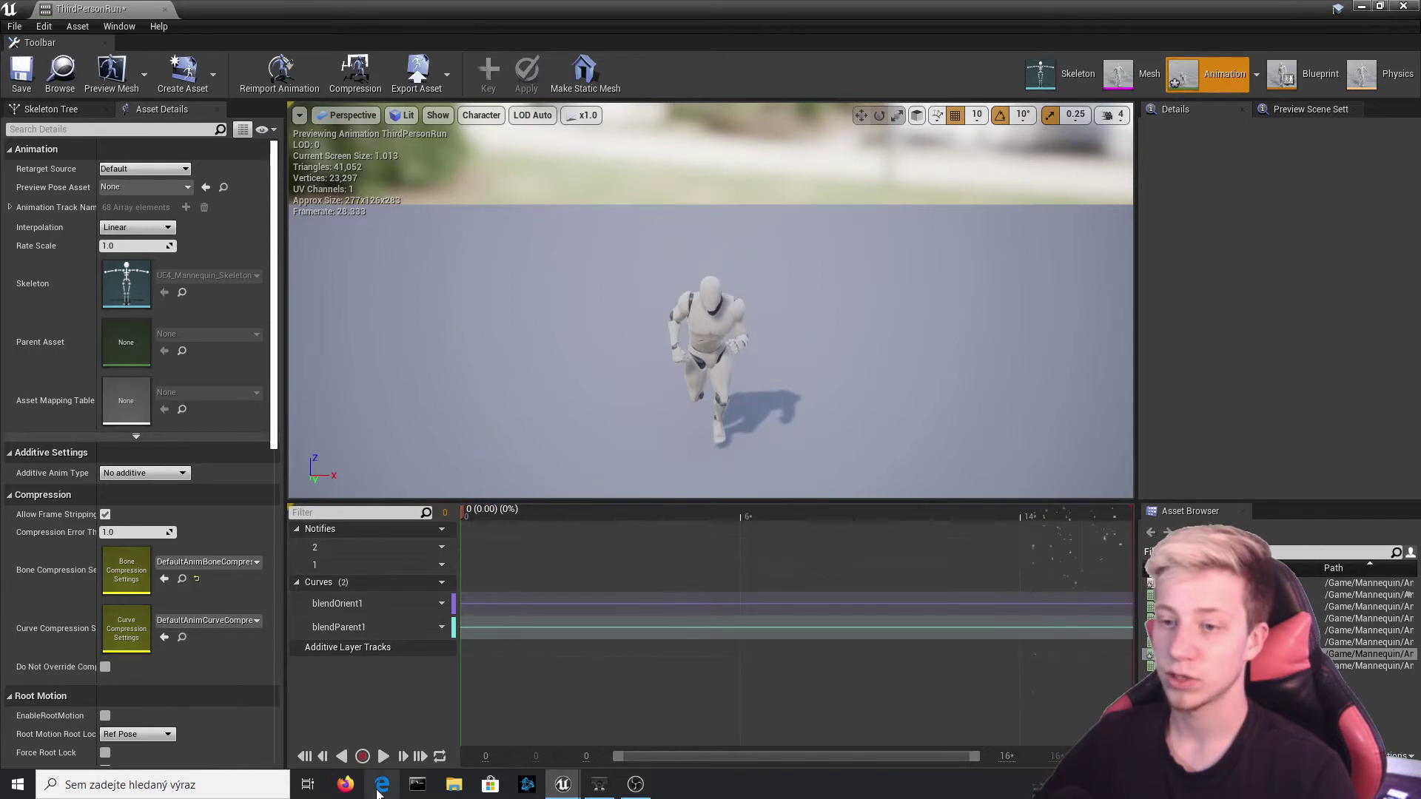
mouse_move(321, 530)
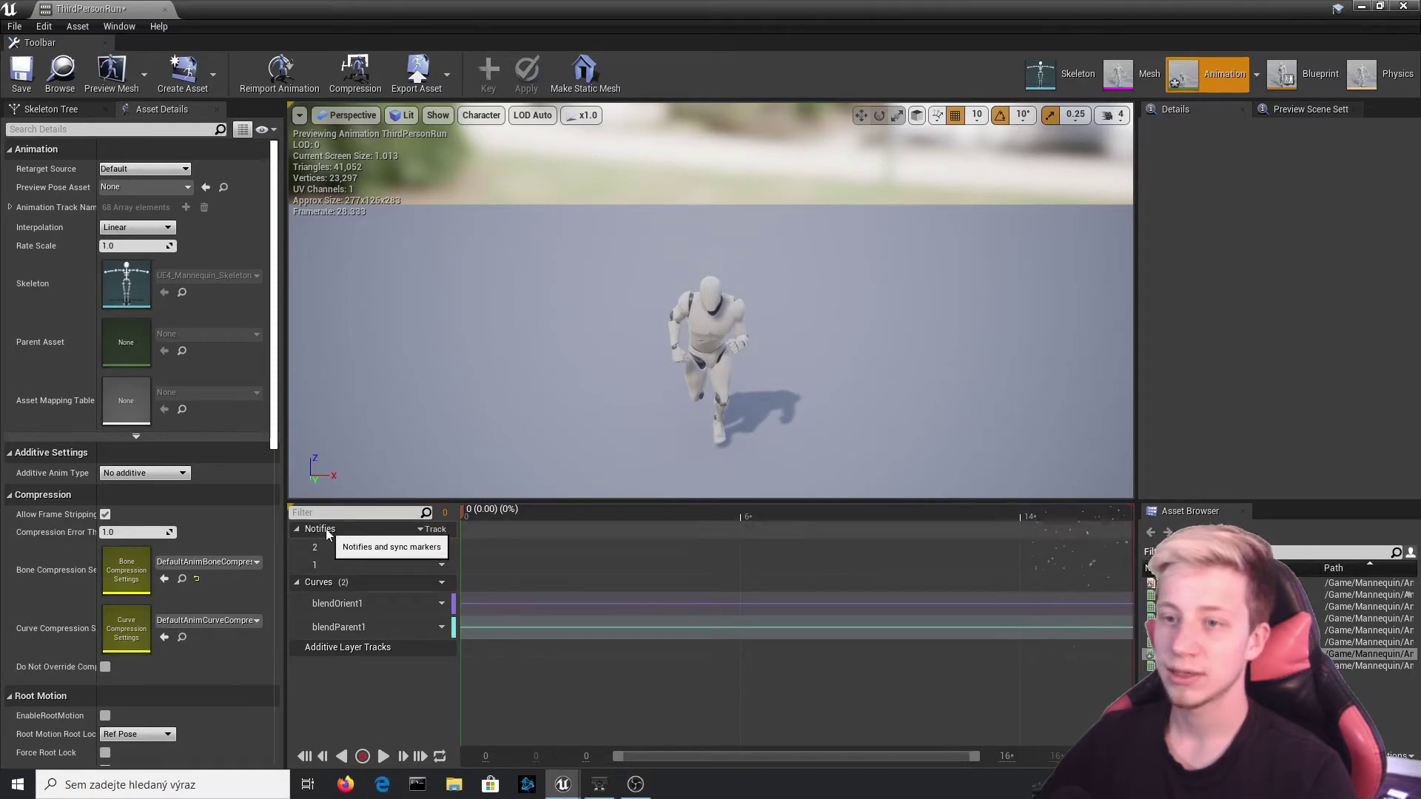
mouse_move(548, 393)
left_mouse_down()
mouse_move(814, 393)
mouse_move(703, 393)
mouse_move(646, 412)
left_mouse_up()
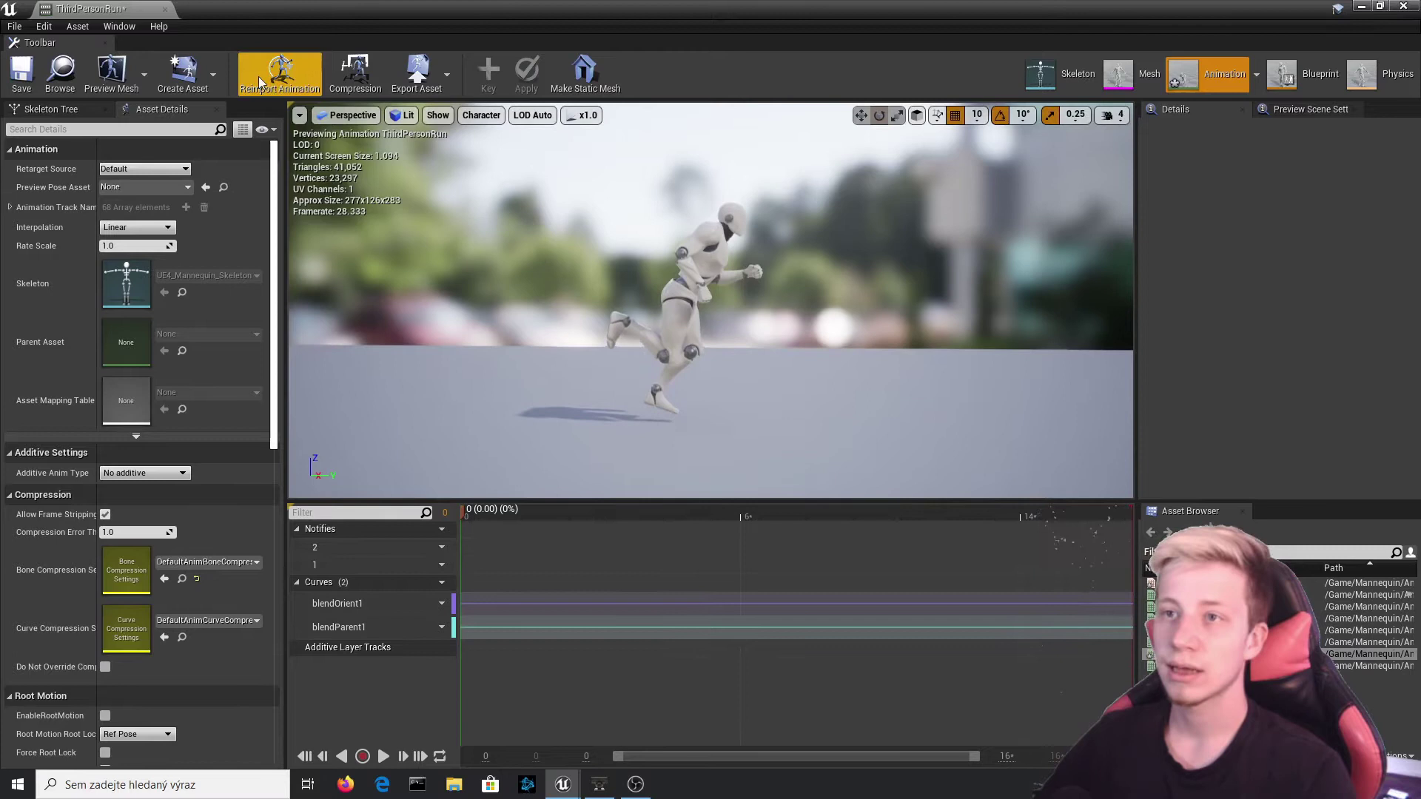
left_click(352, 116)
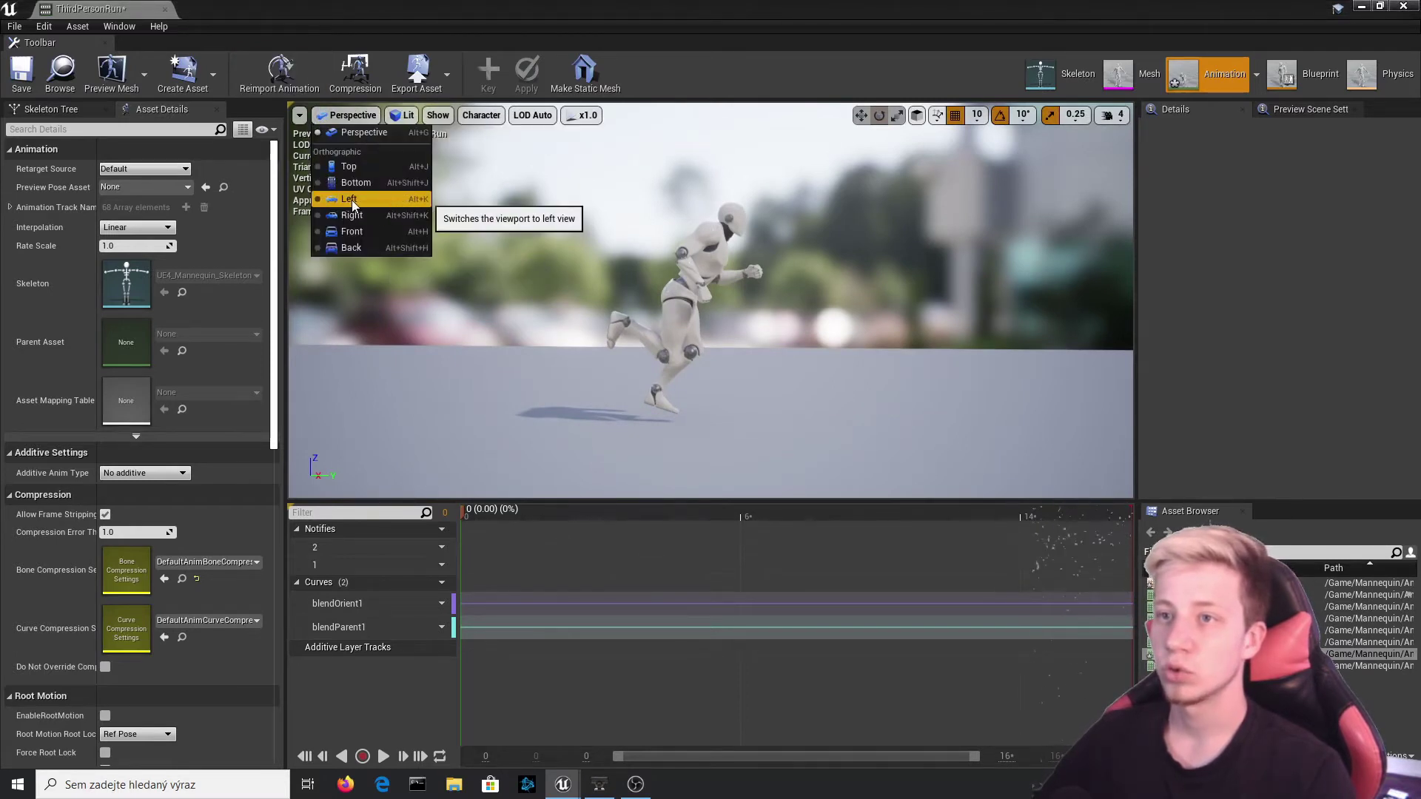
left_click(352, 199)
left_click(342, 120)
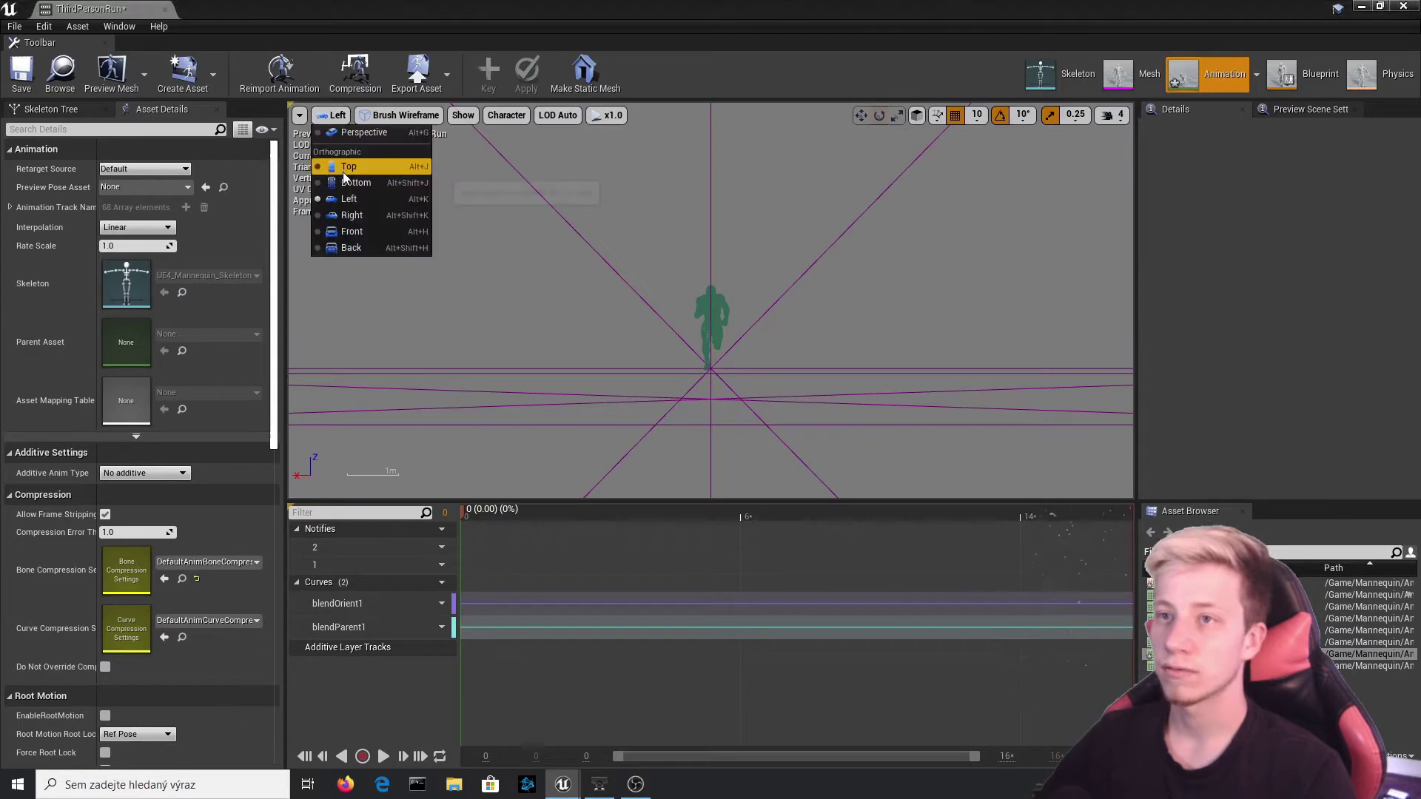
left_click(391, 235)
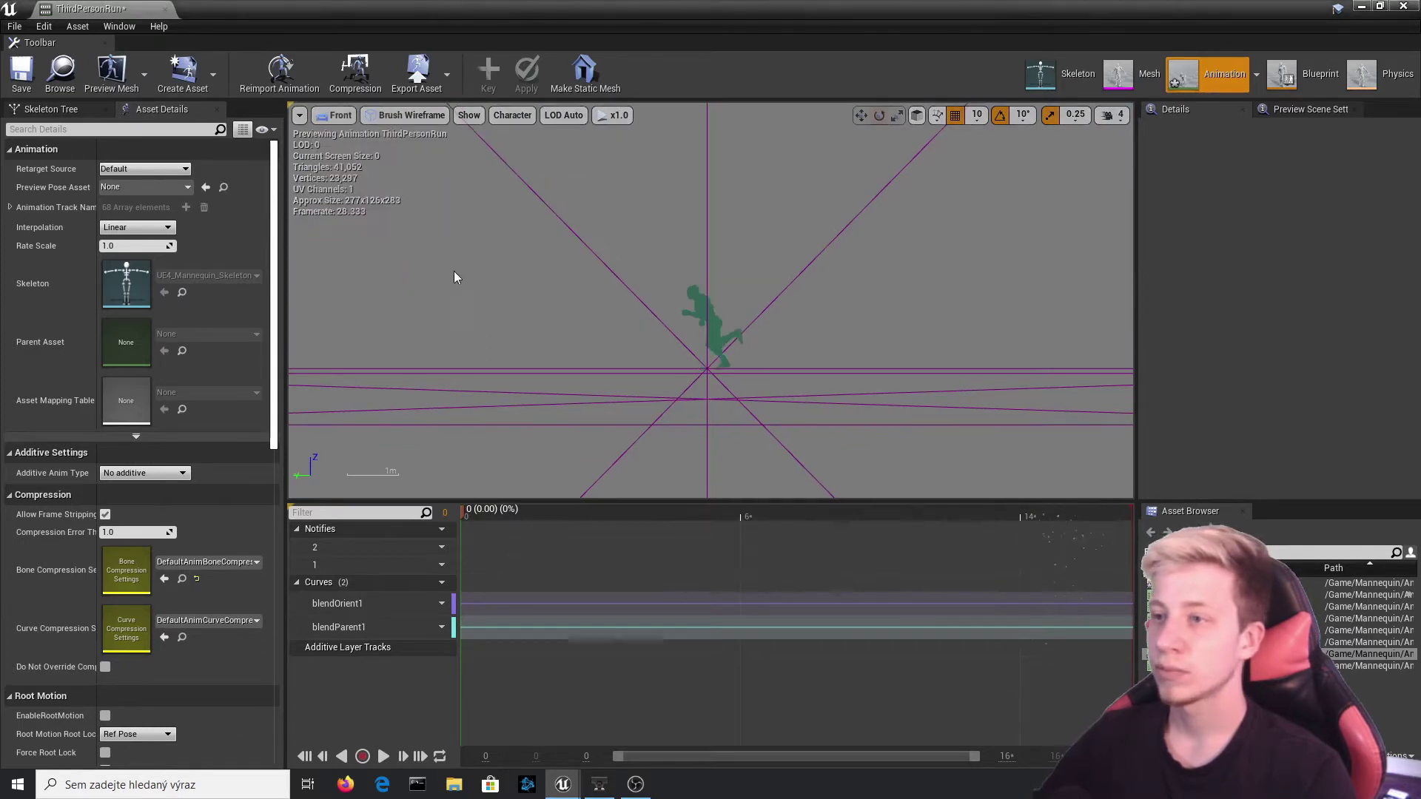
Scrub the timeline to frame 5, where the foot touches the ground
scroll(747, 329, "up", 3)
scroll(740, 340, "up", 3)
scroll(737, 361, "down", 5)
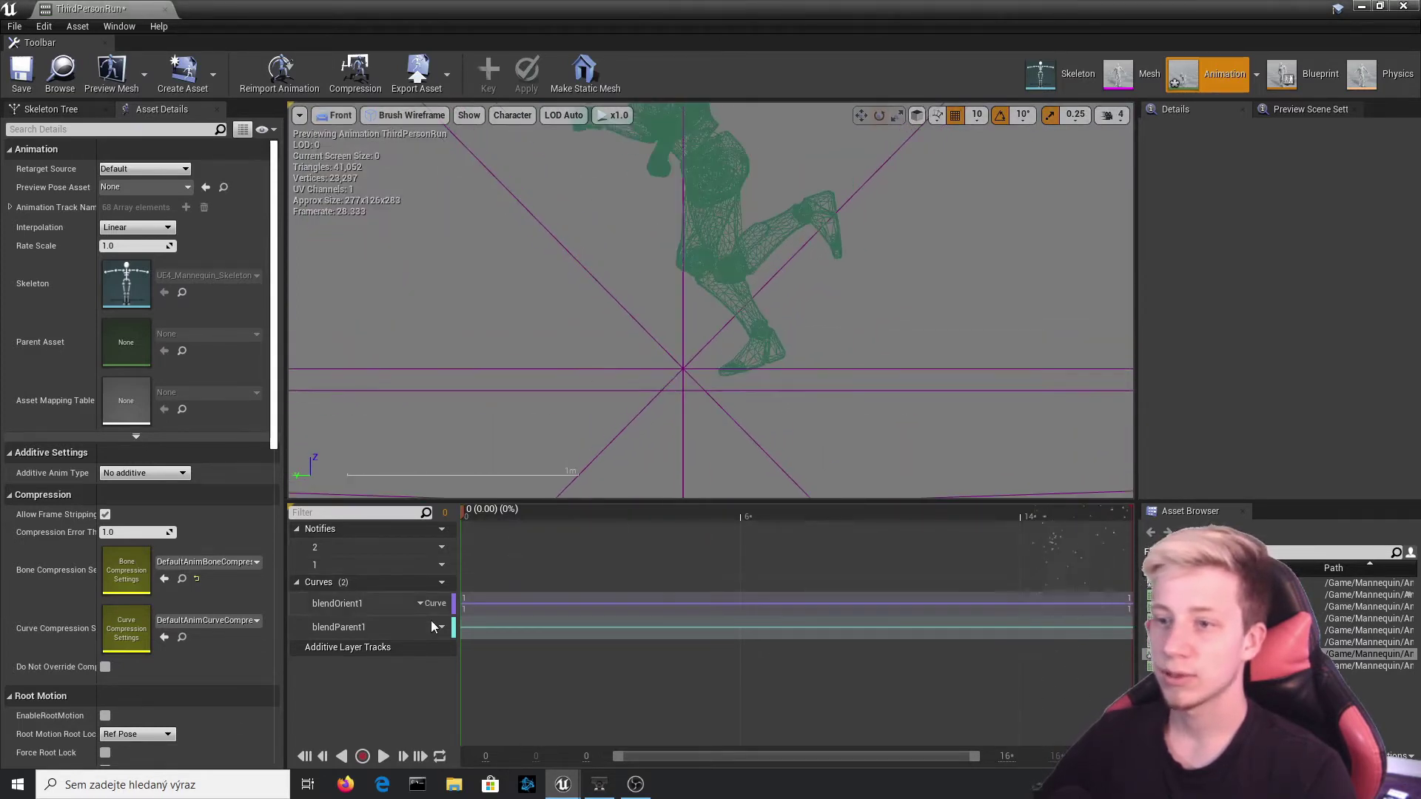
left_click(496, 527)
mouse_move(495, 527)
left_mouse_down()
mouse_move(700, 556)
mouse_move(687, 549)
left_mouse_up()
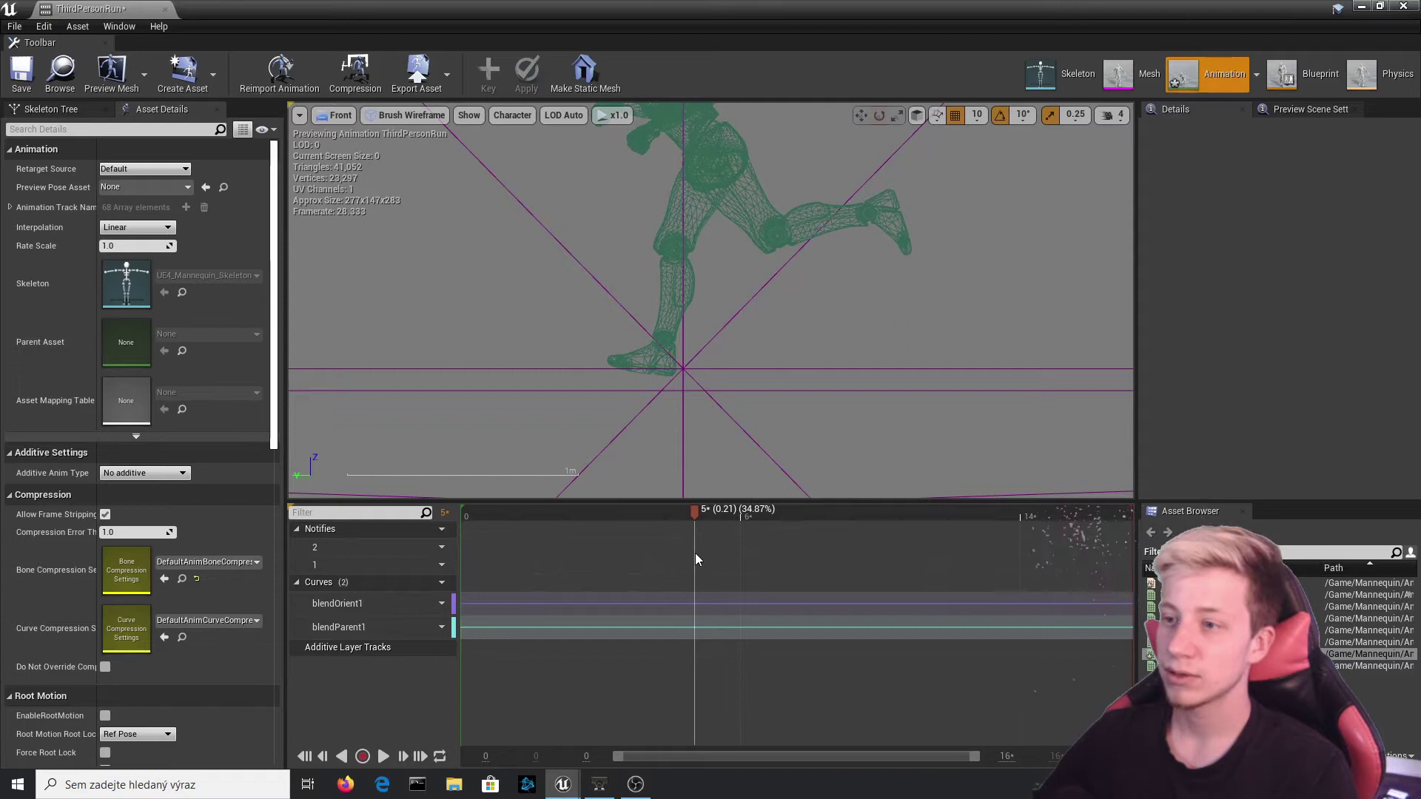
Add a Play Sound notify at frame 5 set to the Steps cue, then preview it
right_click(695, 546)
mouse_move(733, 565)
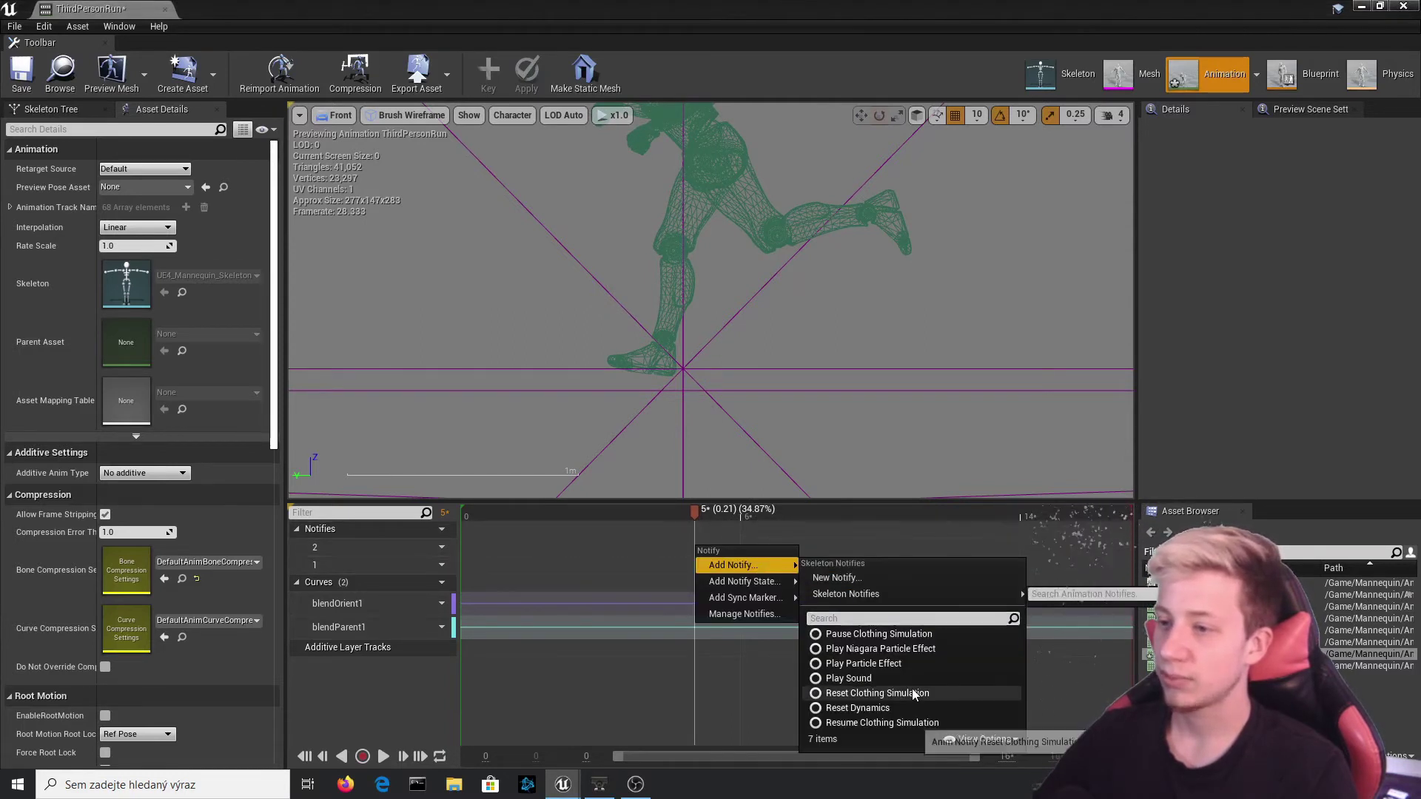
left_click(918, 678)
left_click(717, 549)
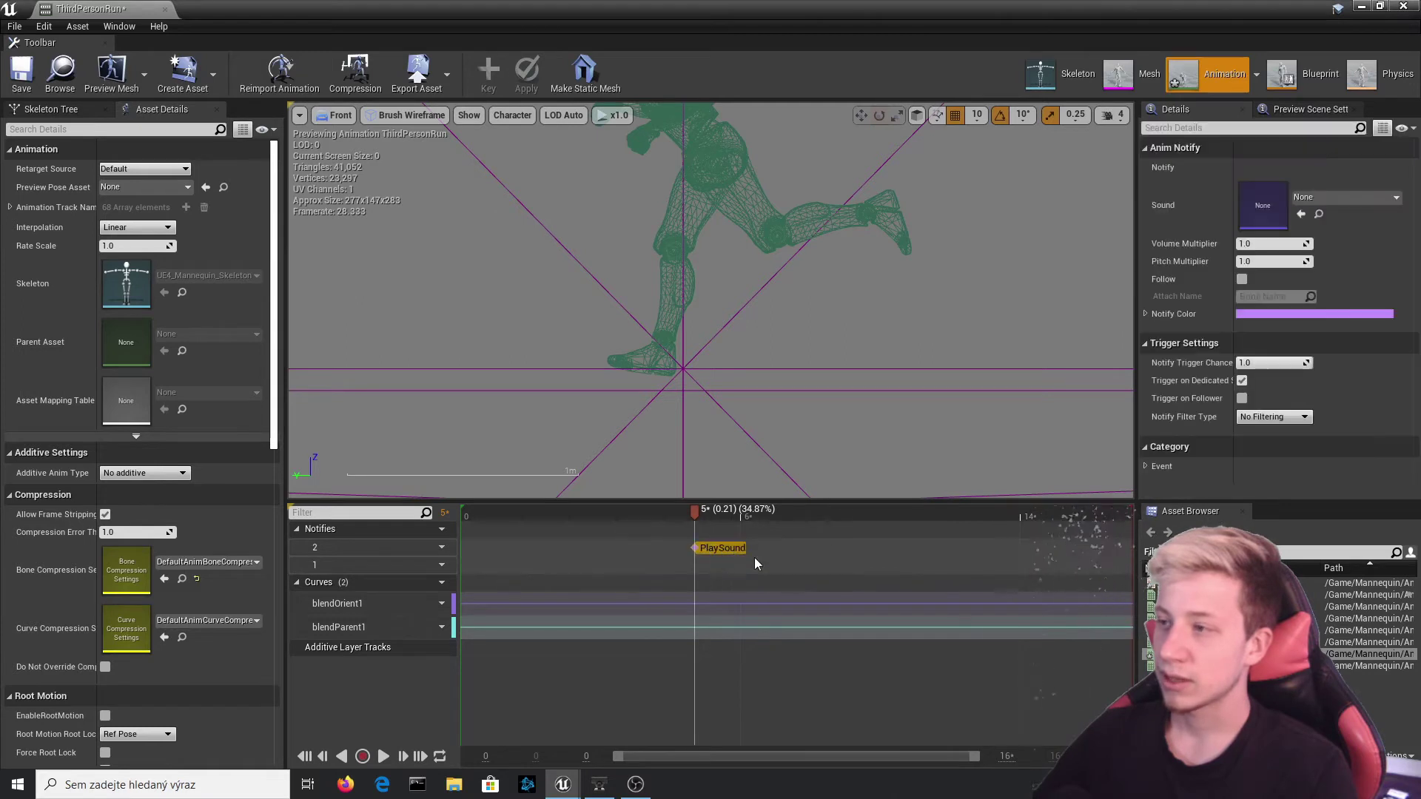
left_click(1365, 197)
type("s")
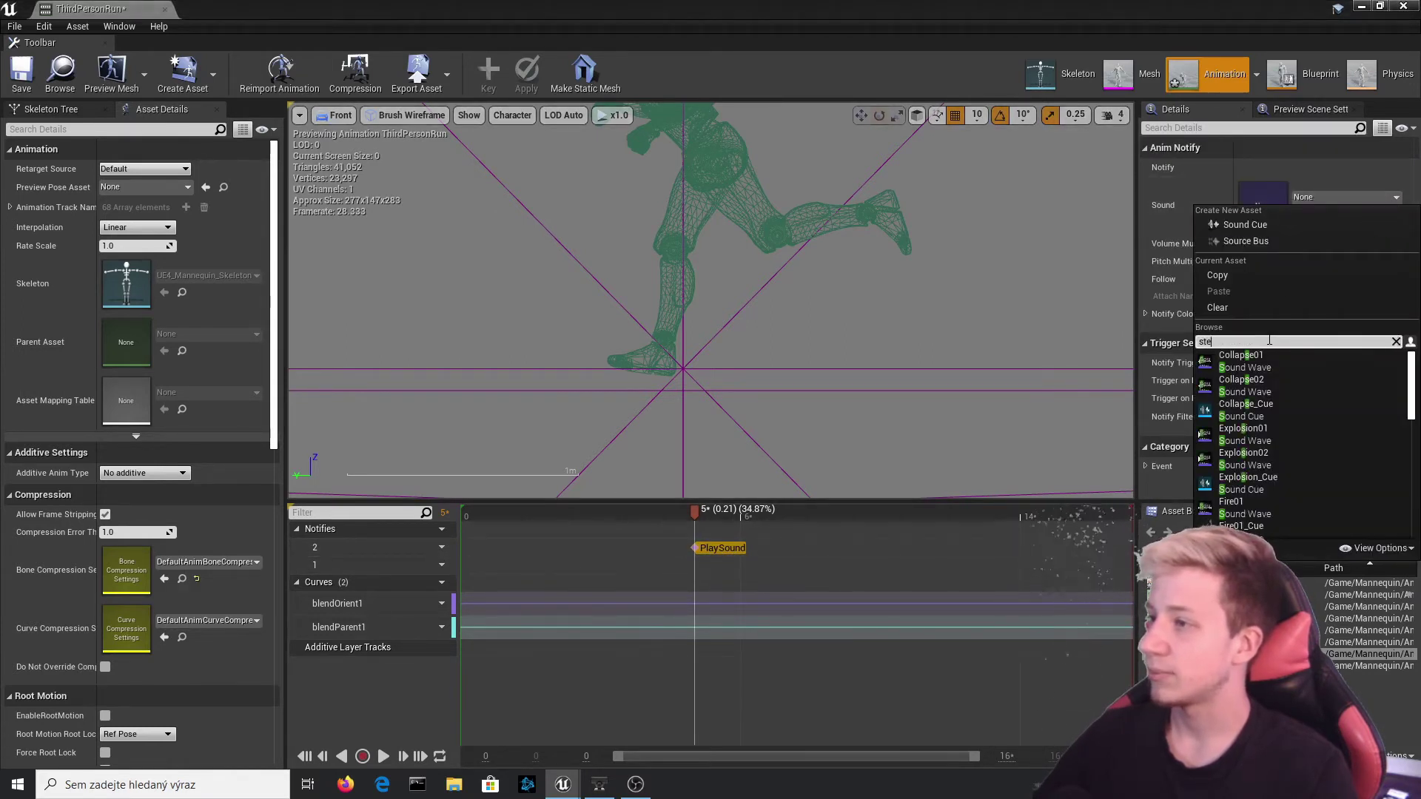
type("p")
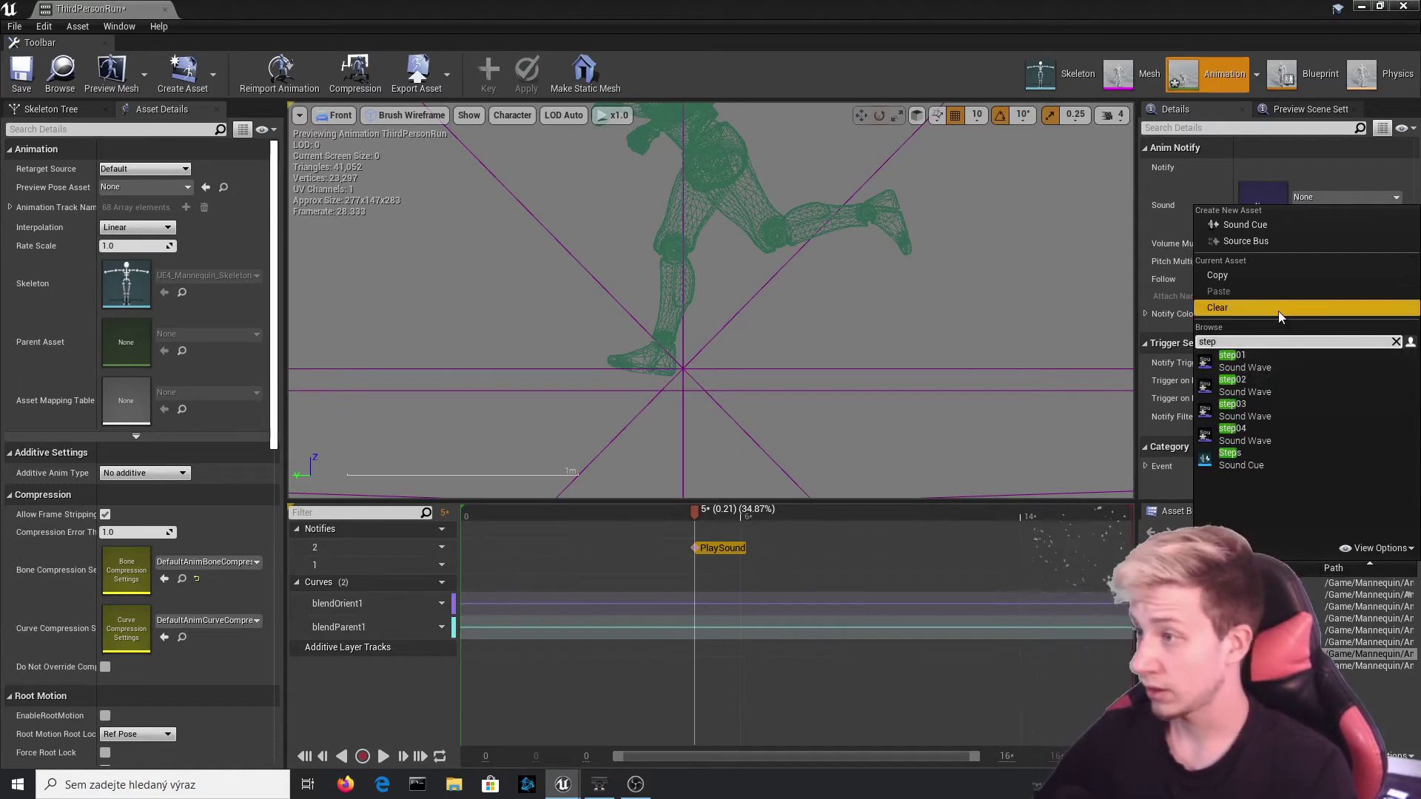
type("s")
left_click(1273, 355)
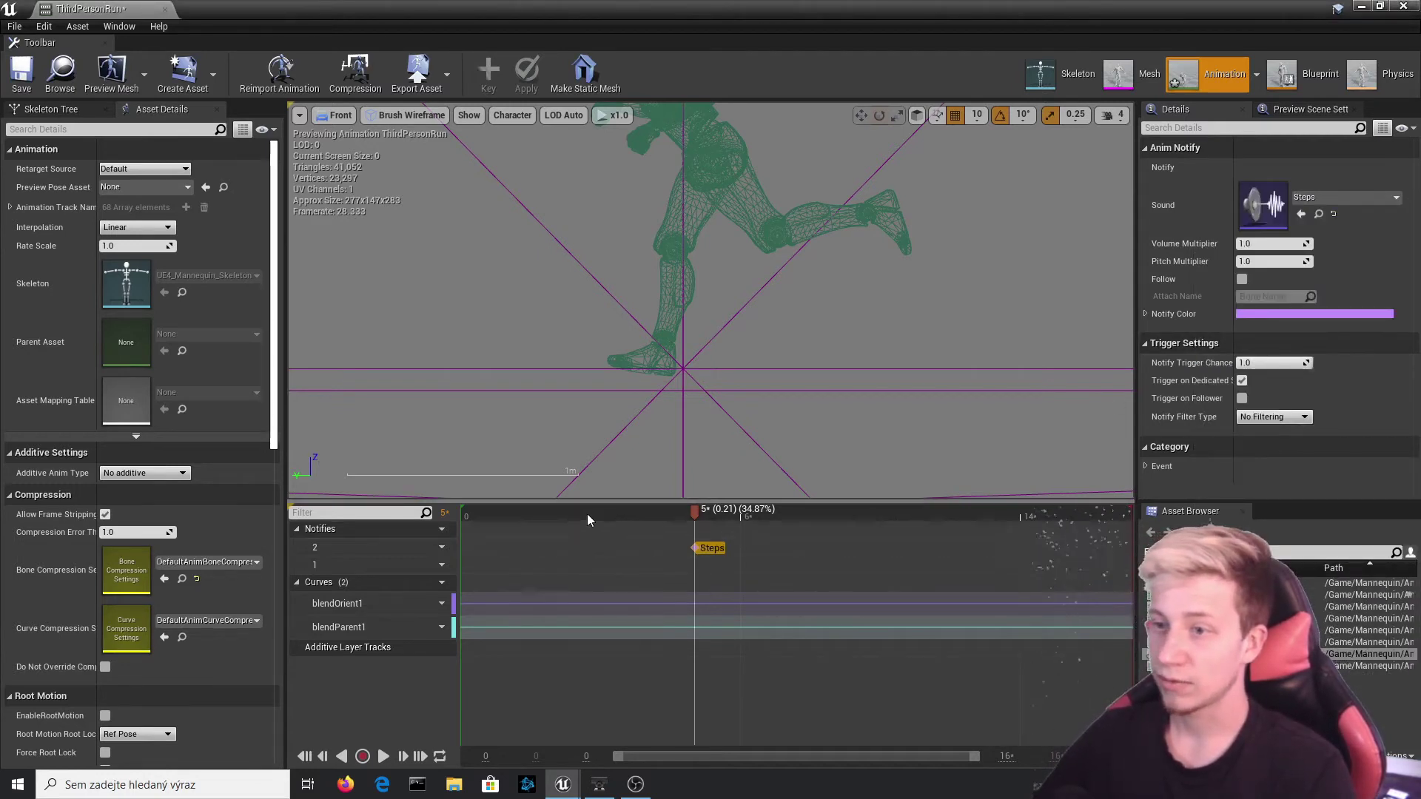
key("space")
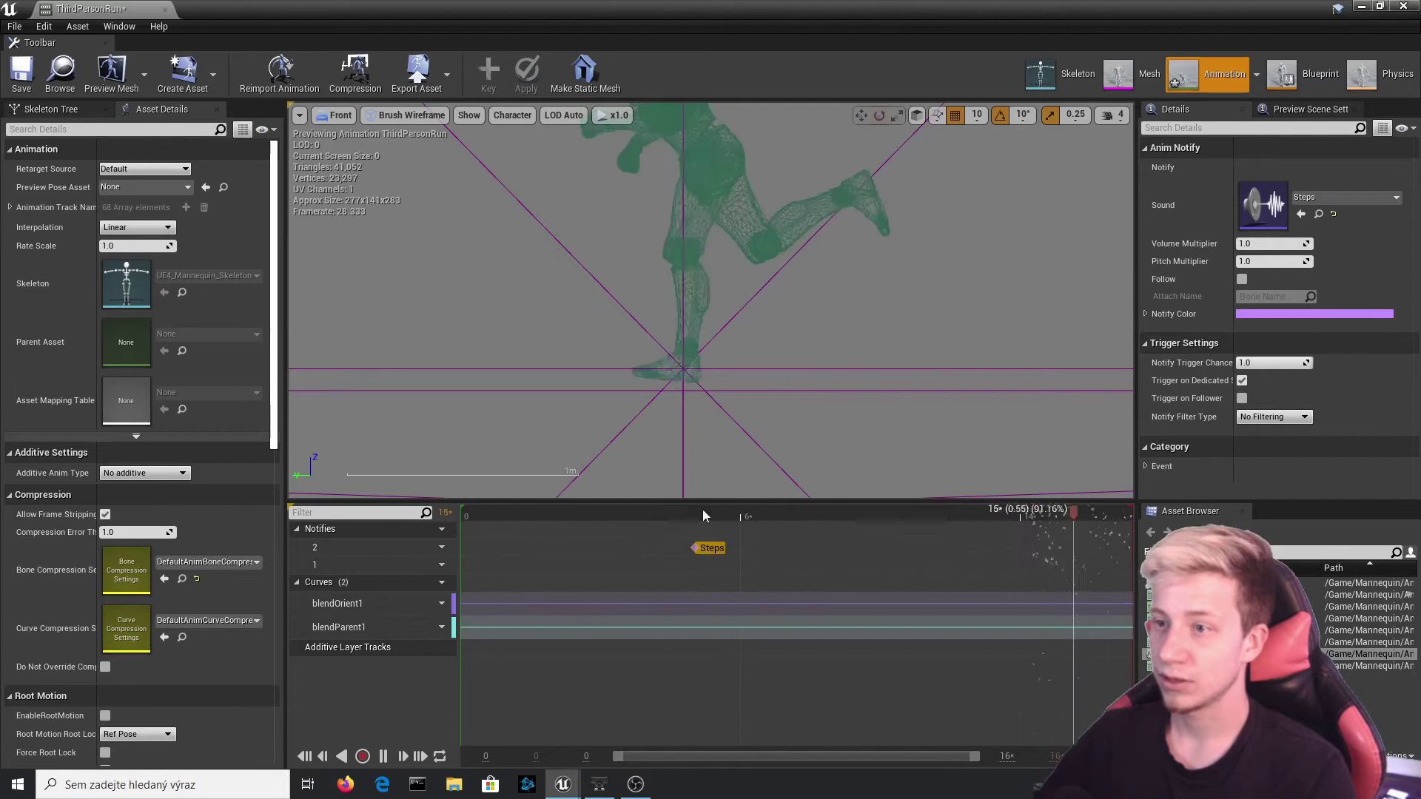
Stop the preview and move the playhead to the second foot contact at frame 14 (0.51)
key("space")
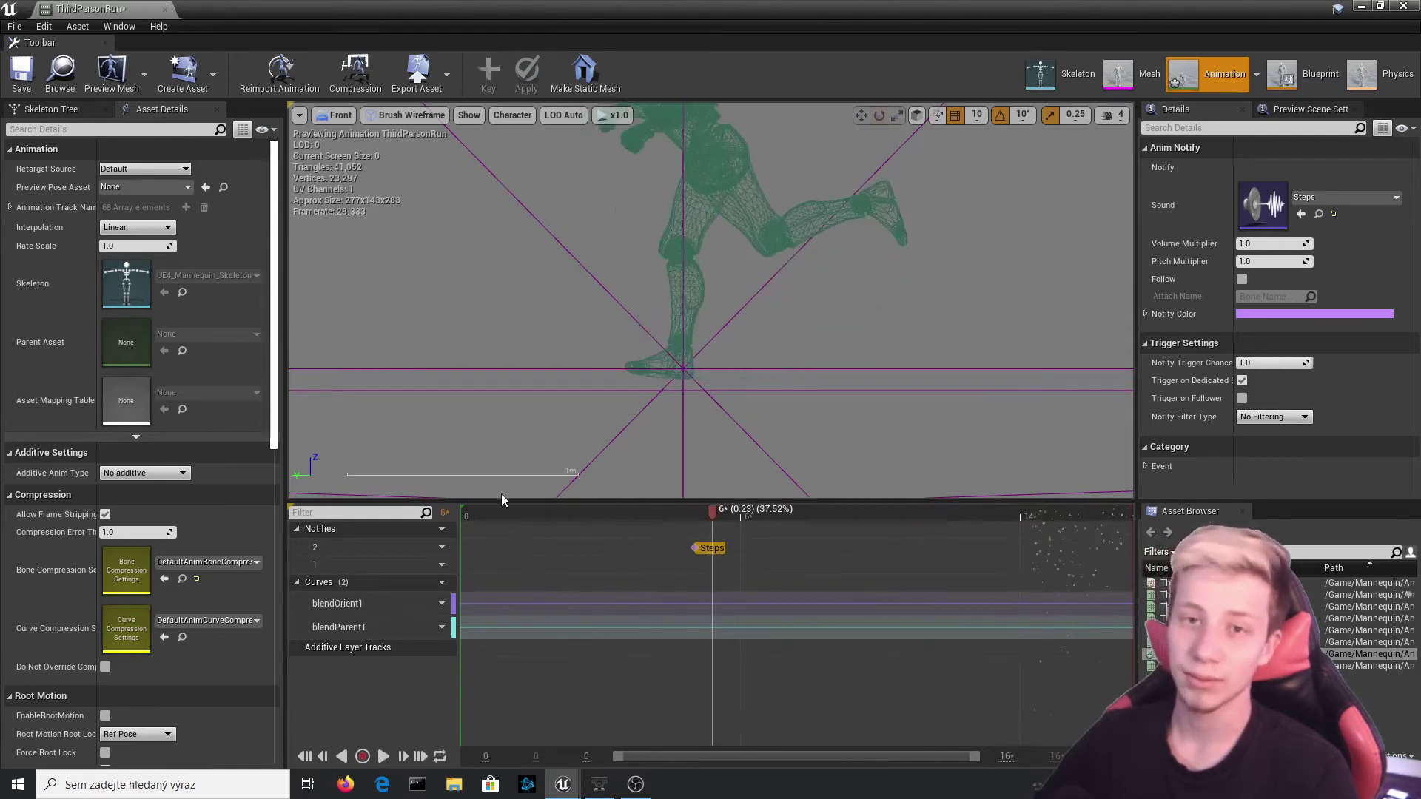
left_click_drag(474, 511, 923, 546)
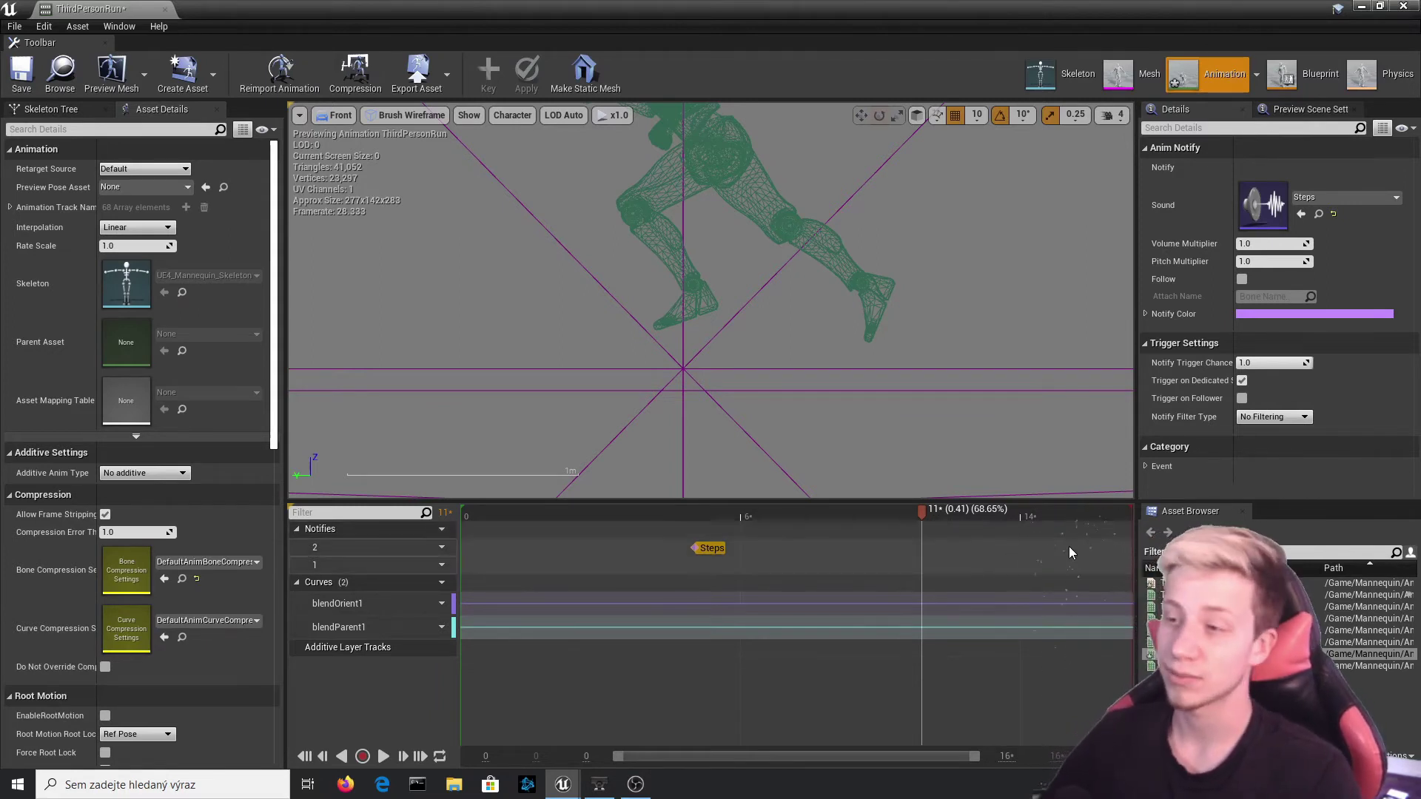
left_click_drag(921, 510, 1042, 523)
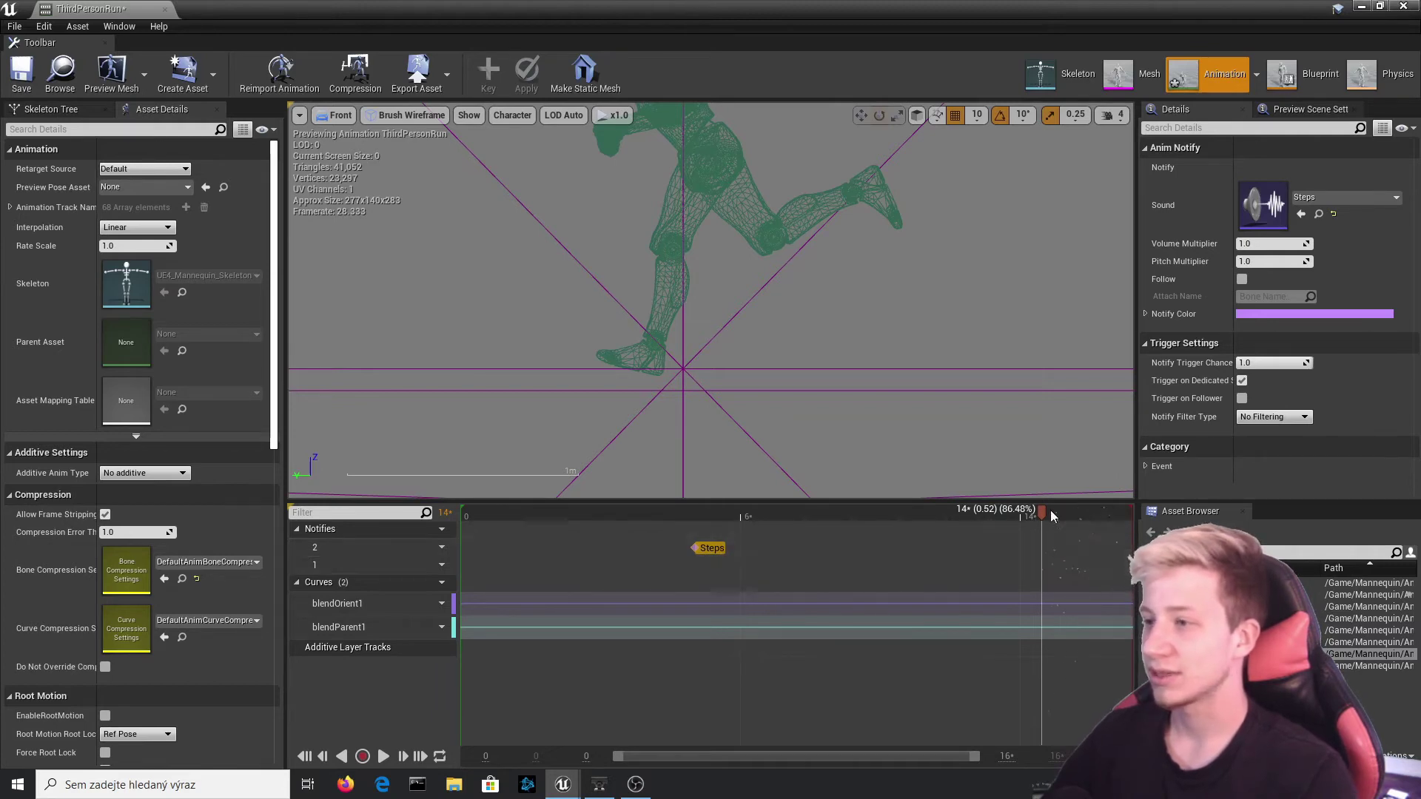
left_click_drag(1048, 516, 1031, 515)
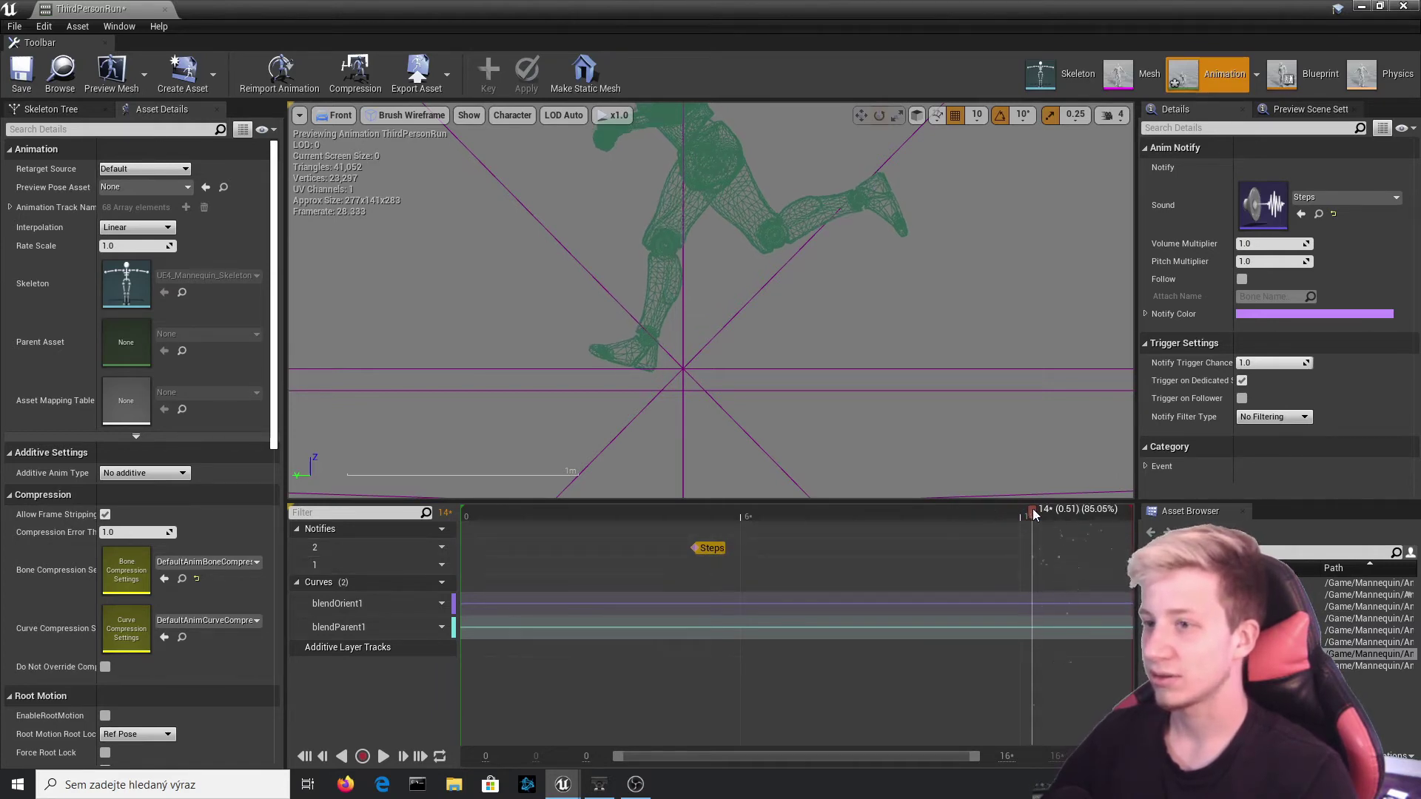
Copy the Steps notify and paste it onto the track at frame 14
left_click(1032, 558)
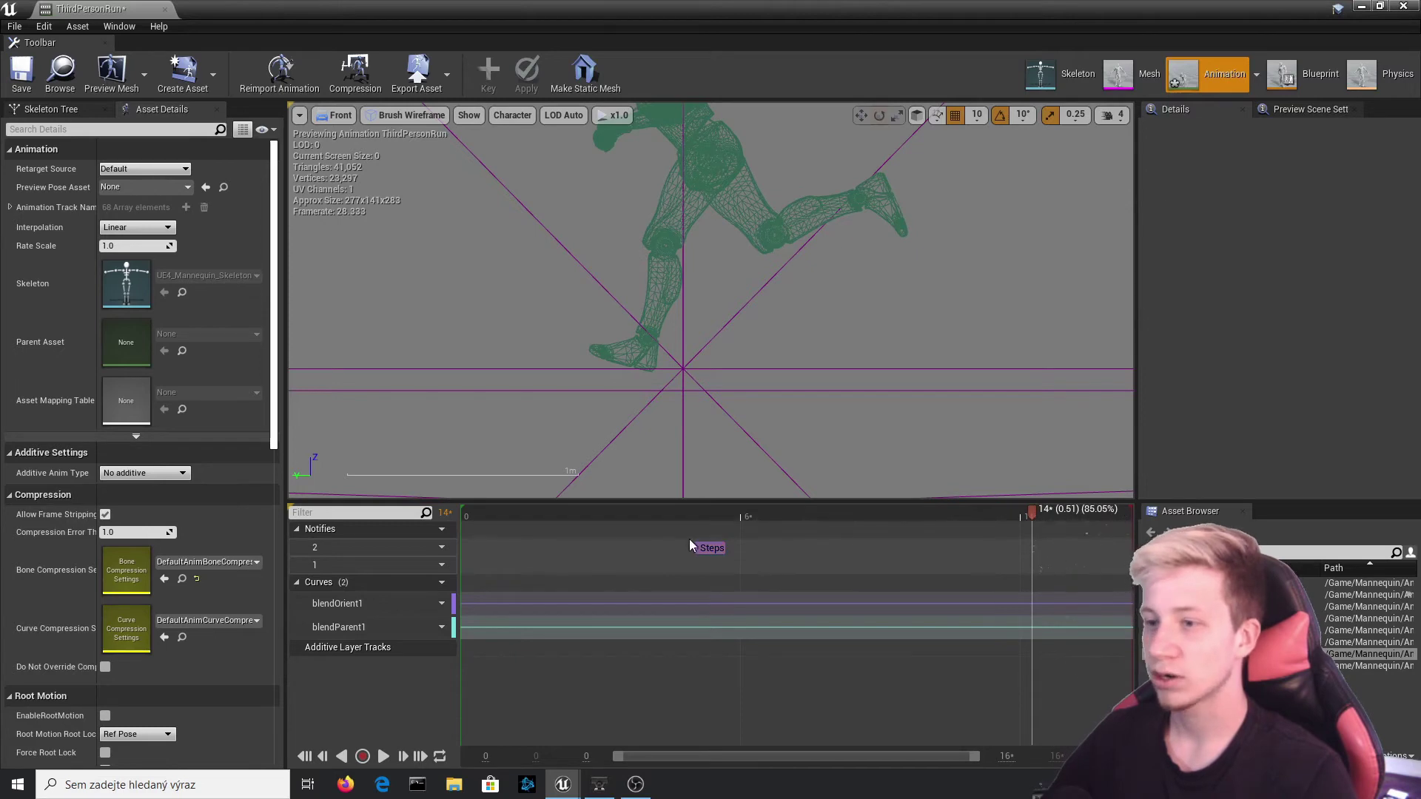
left_click(709, 548)
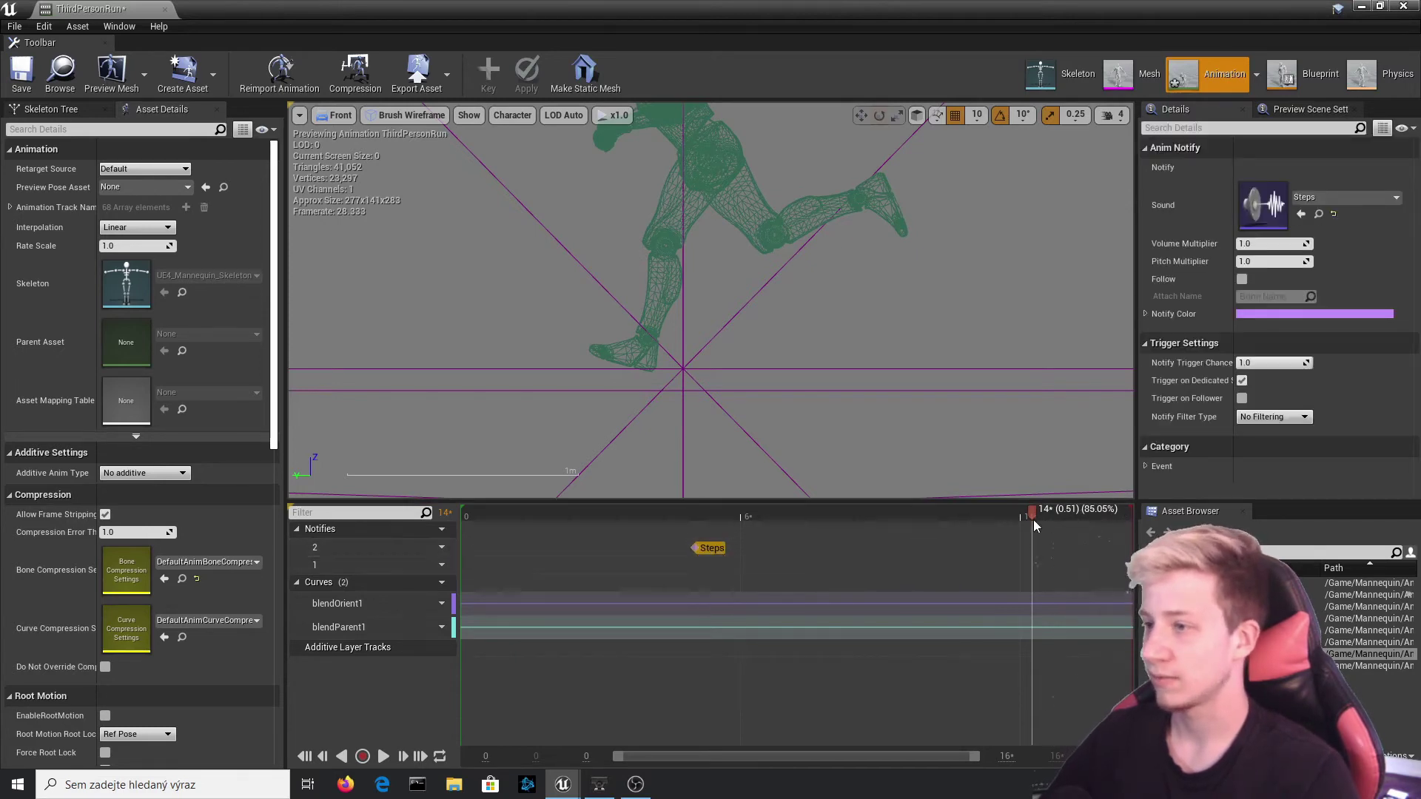
right_click(705, 549)
left_click(780, 641)
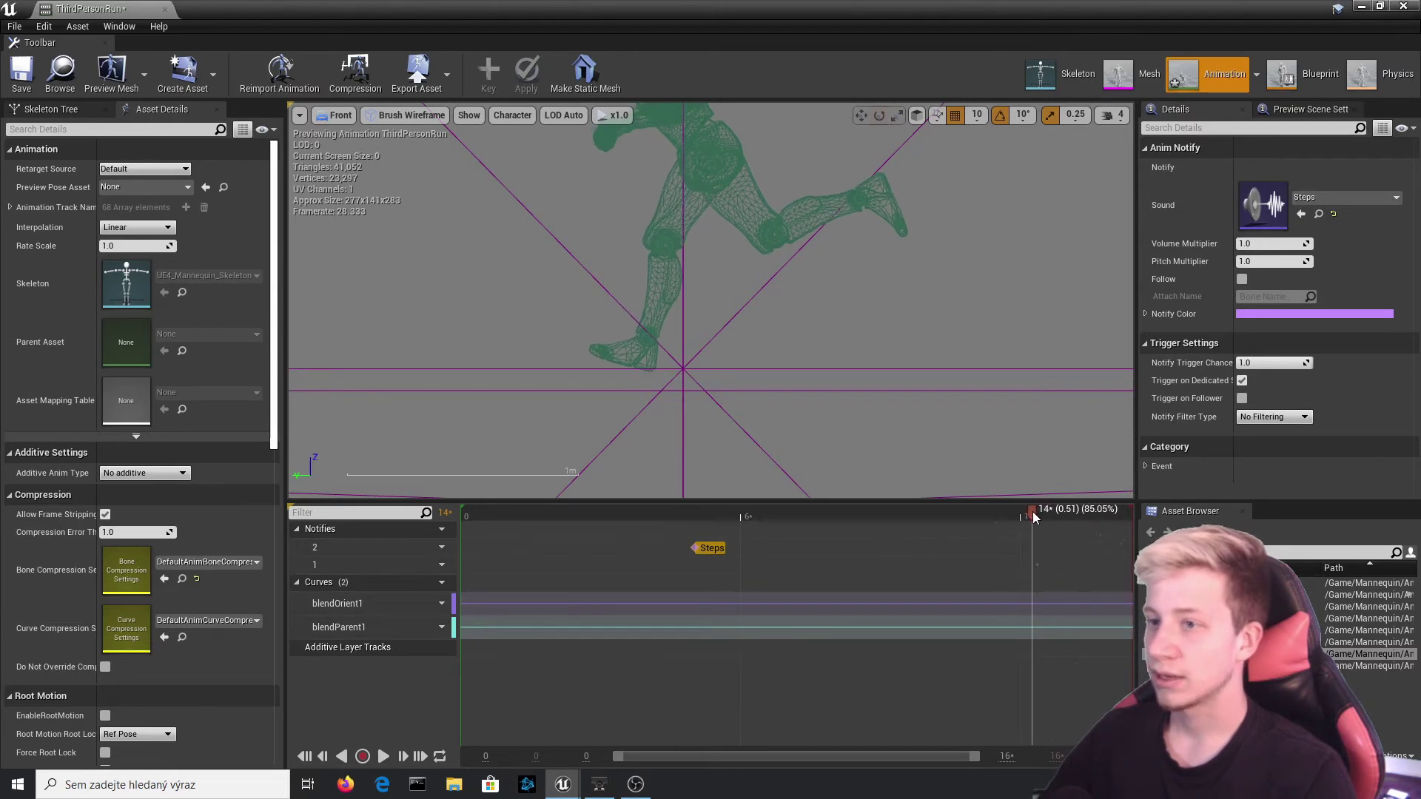
left_click(1032, 551)
right_click(1031, 548)
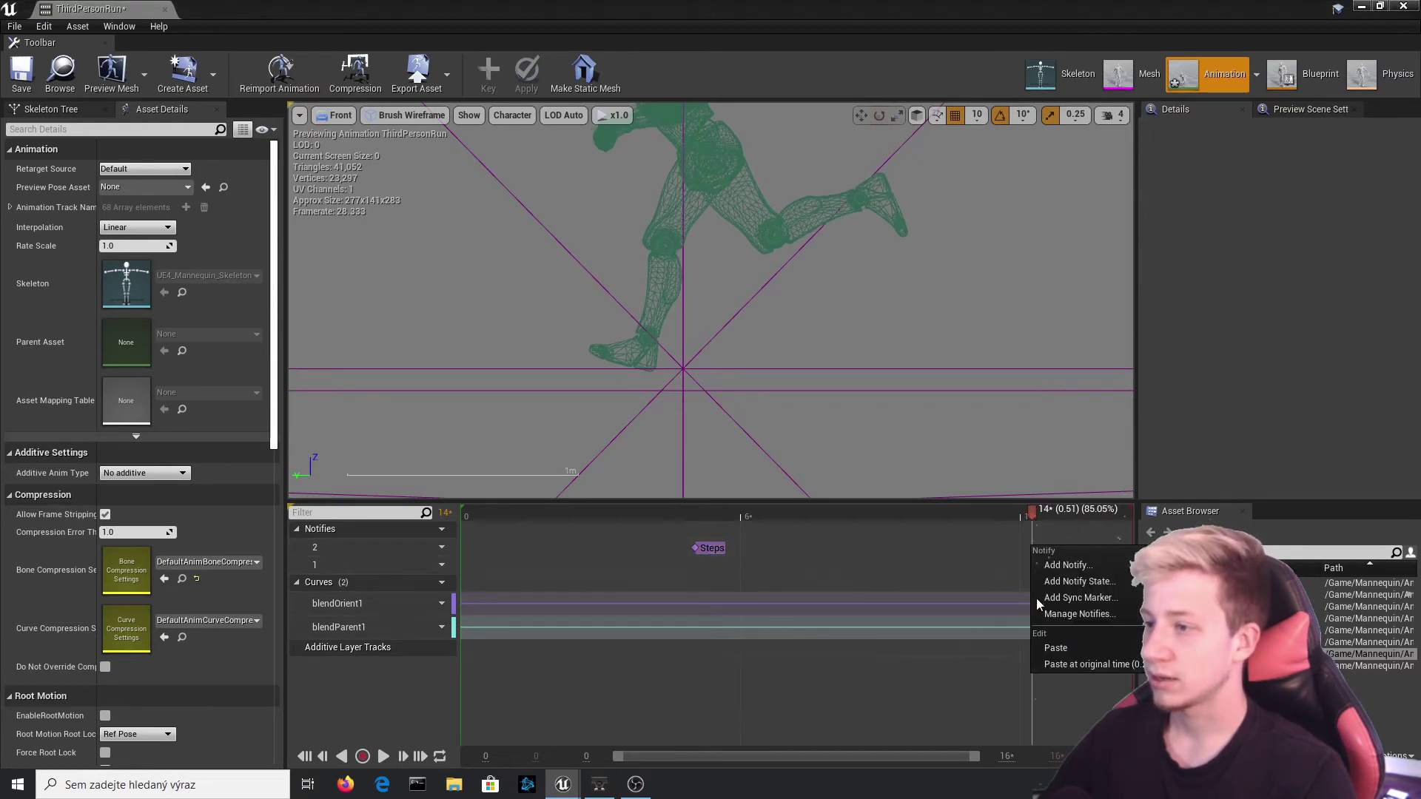
left_click(1073, 653)
Preview both footsteps, save ThirdPersonRun, and return to the level editor
key("space")
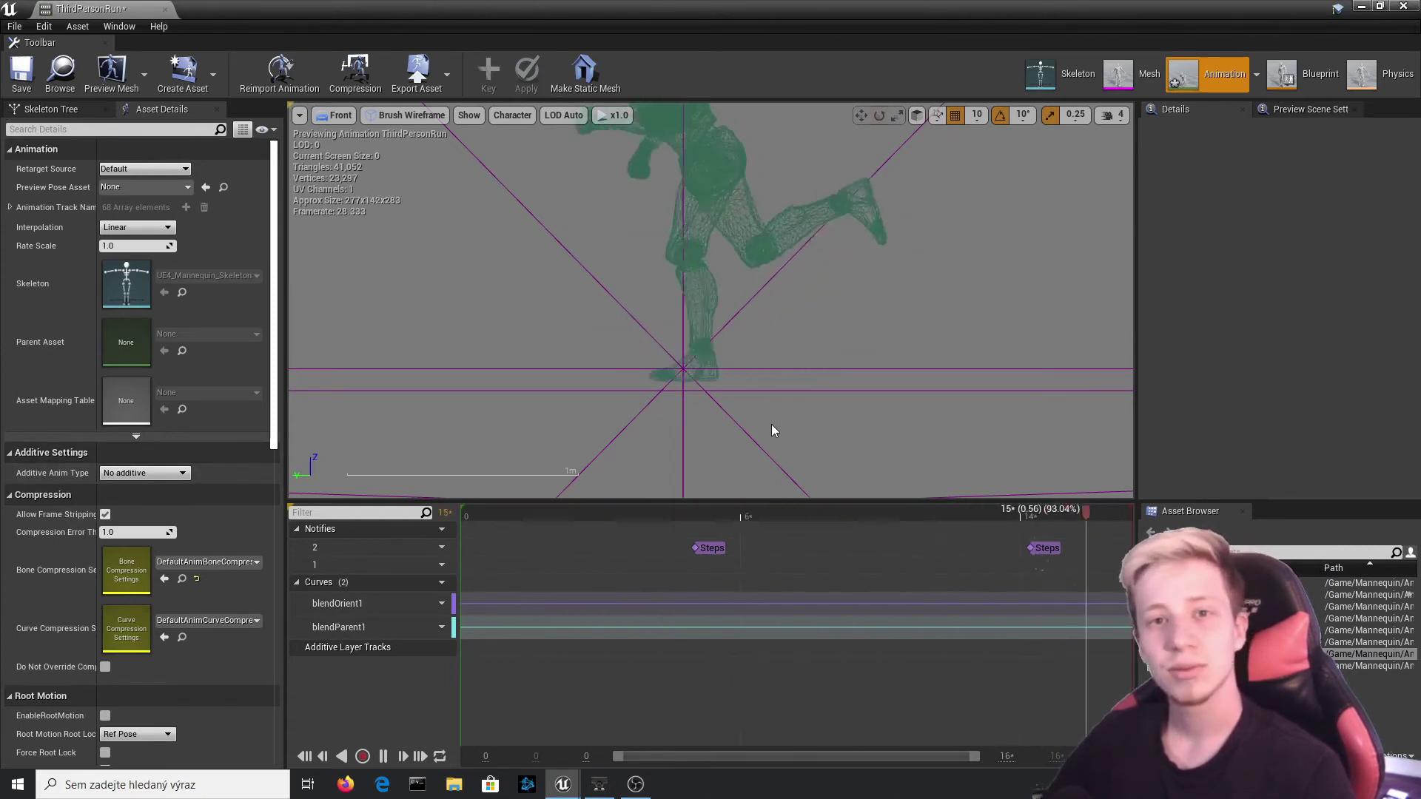
left_click(21, 72)
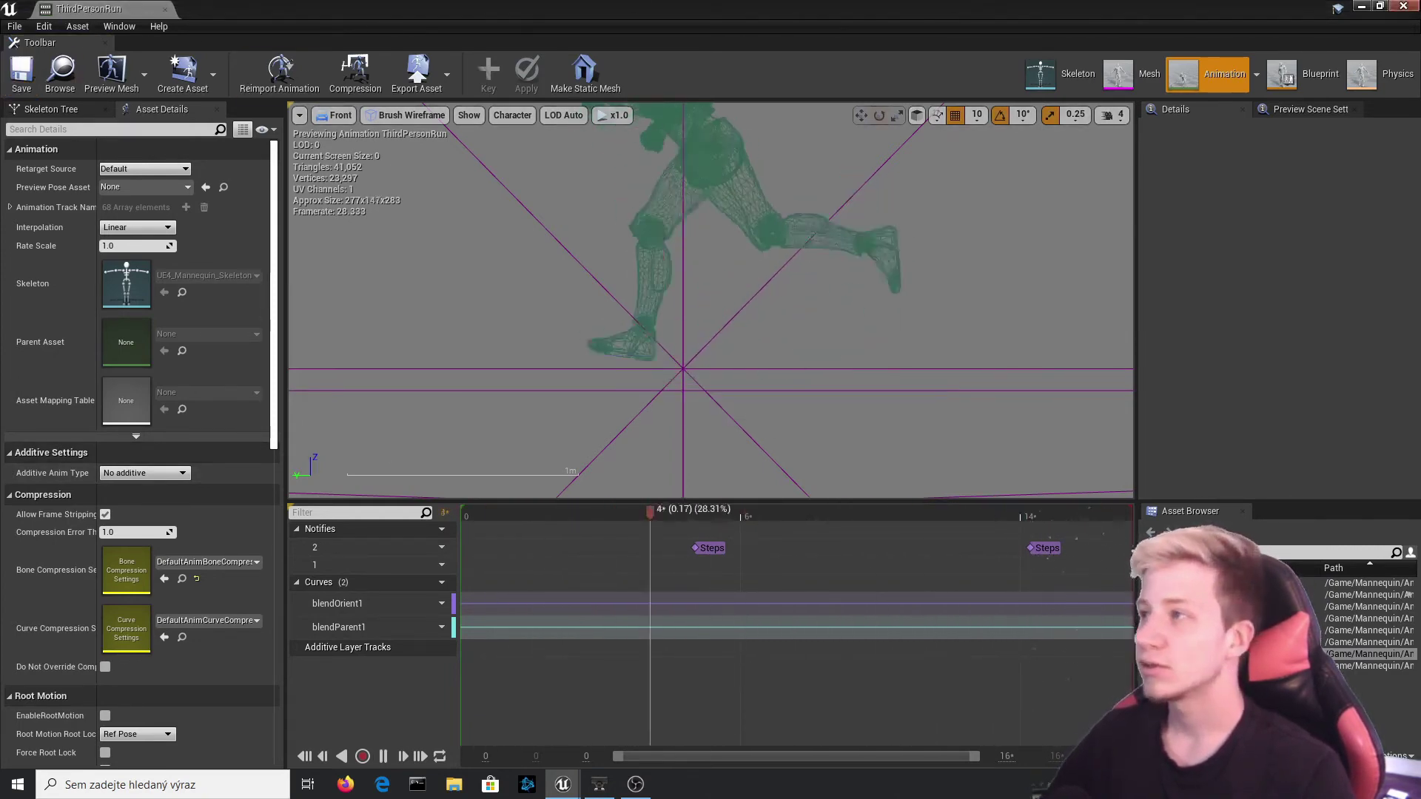
key("alt+Tab")
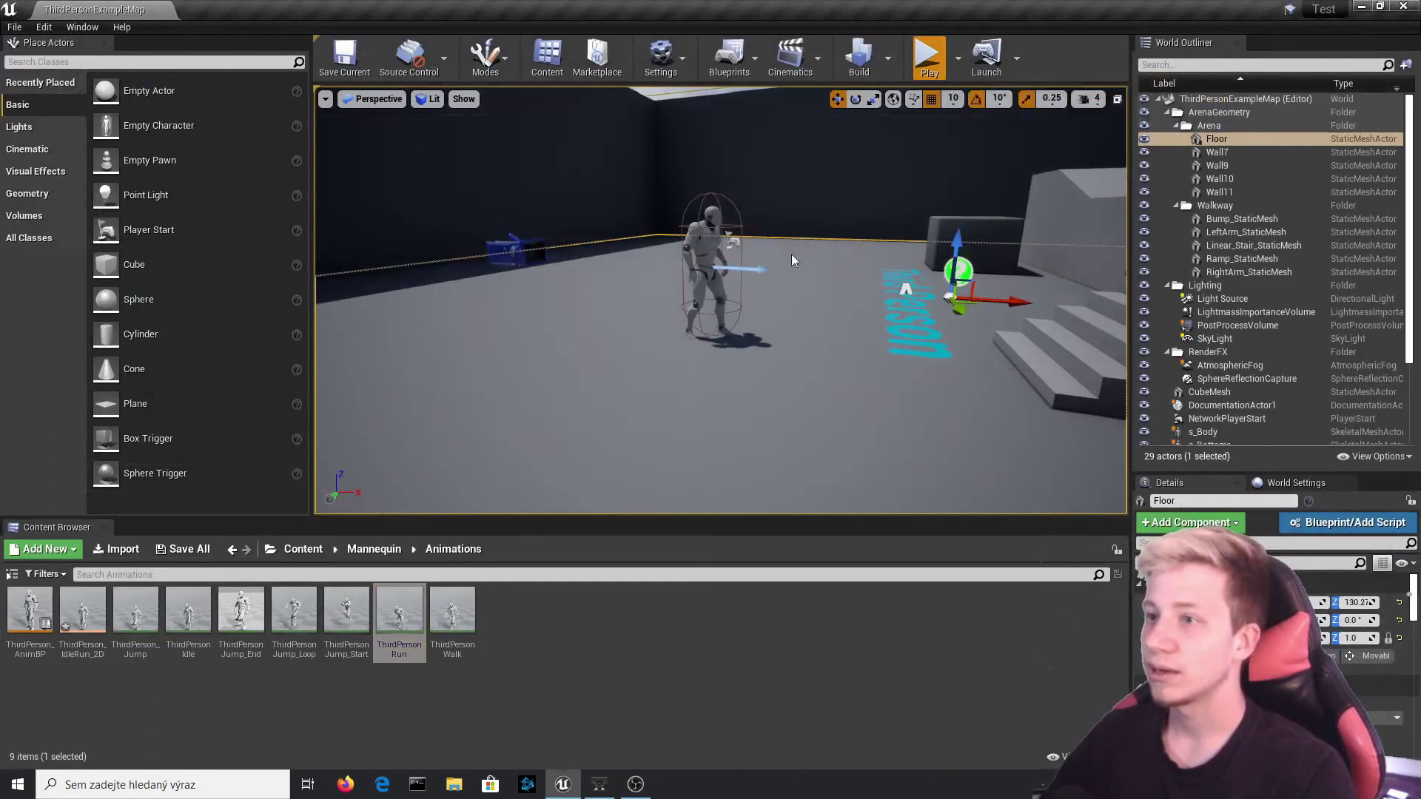
Play-test the level to hear the footsteps, then stop with Esc
left_click(925, 55)
key("w")
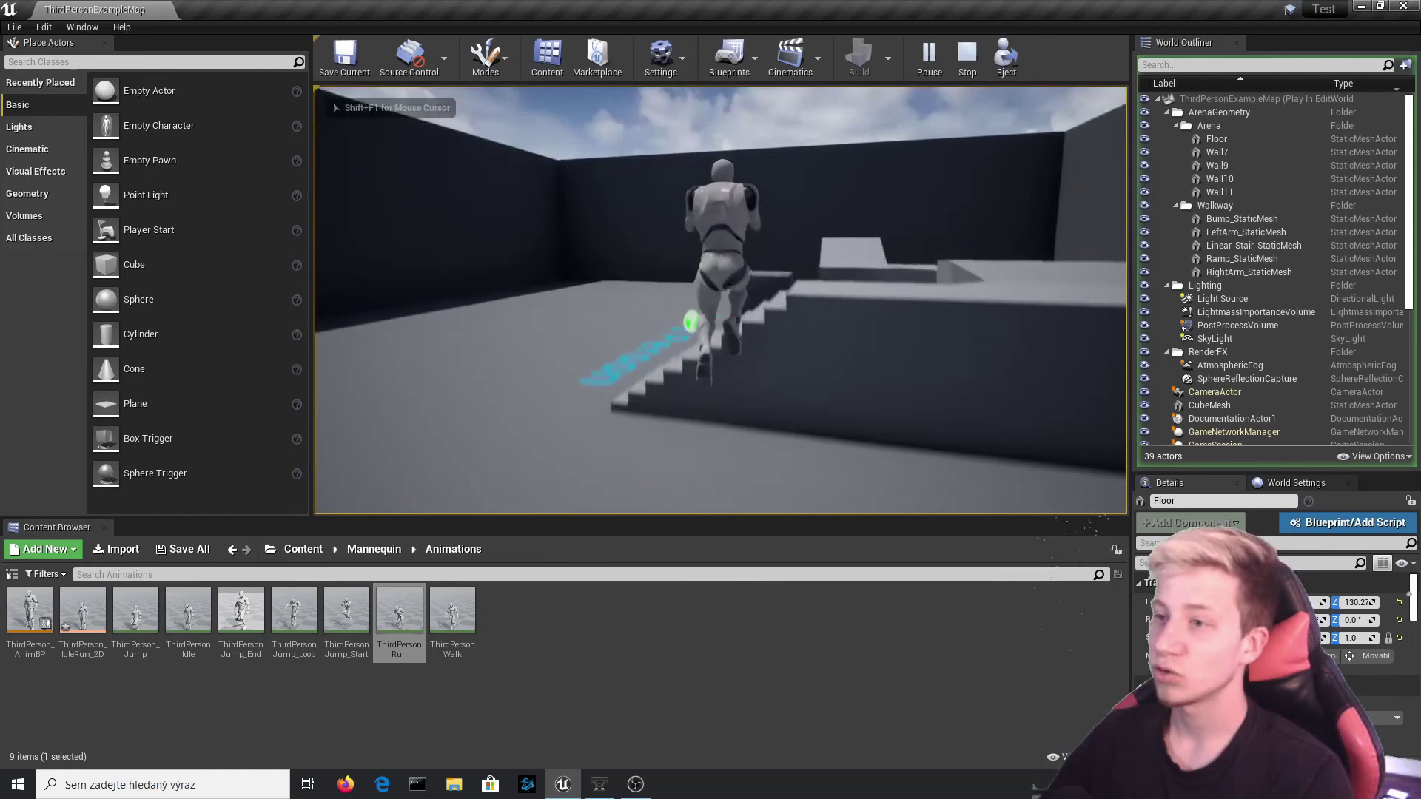
key("Escape")
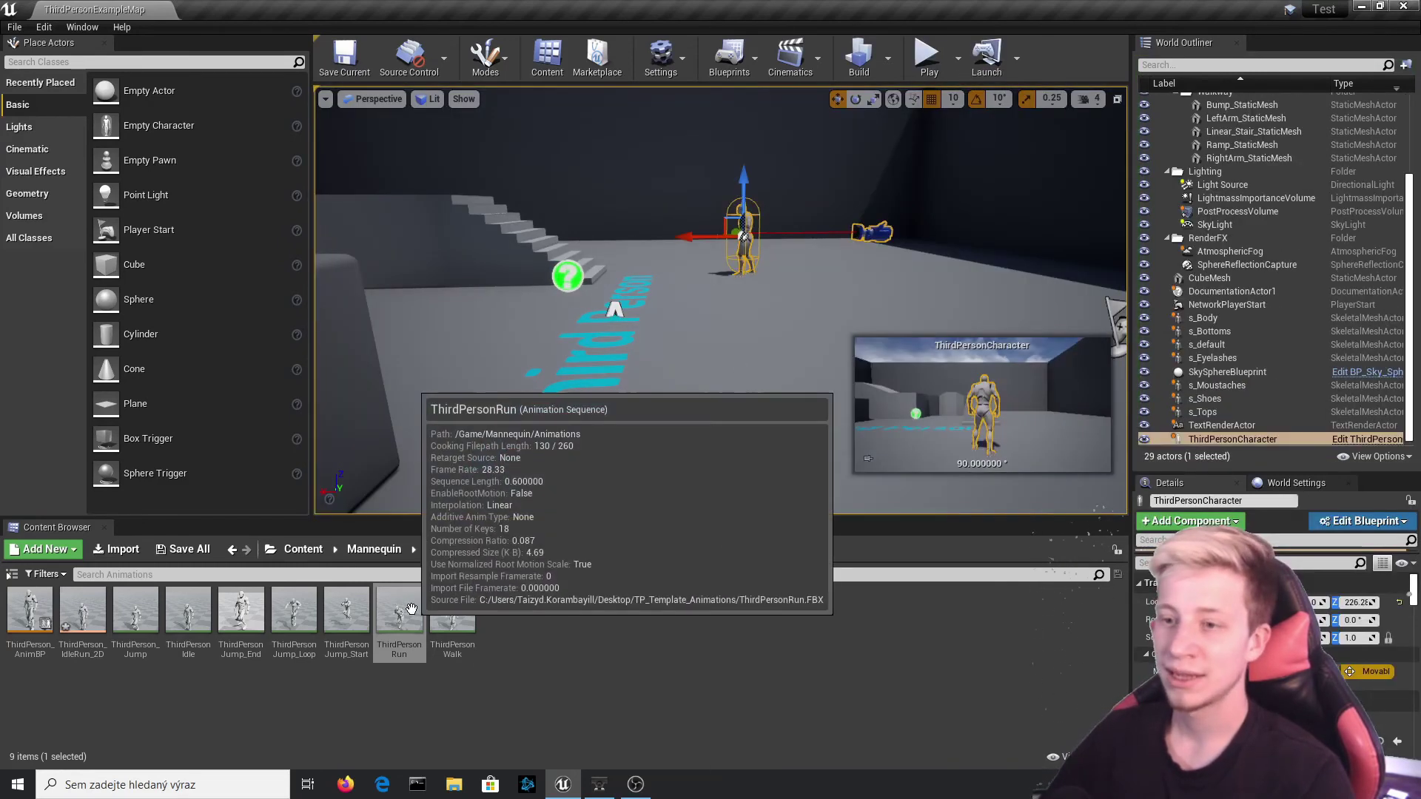
Open the Steps sound cue from ThirdPersonRun's Steps notify
double_click(399, 614)
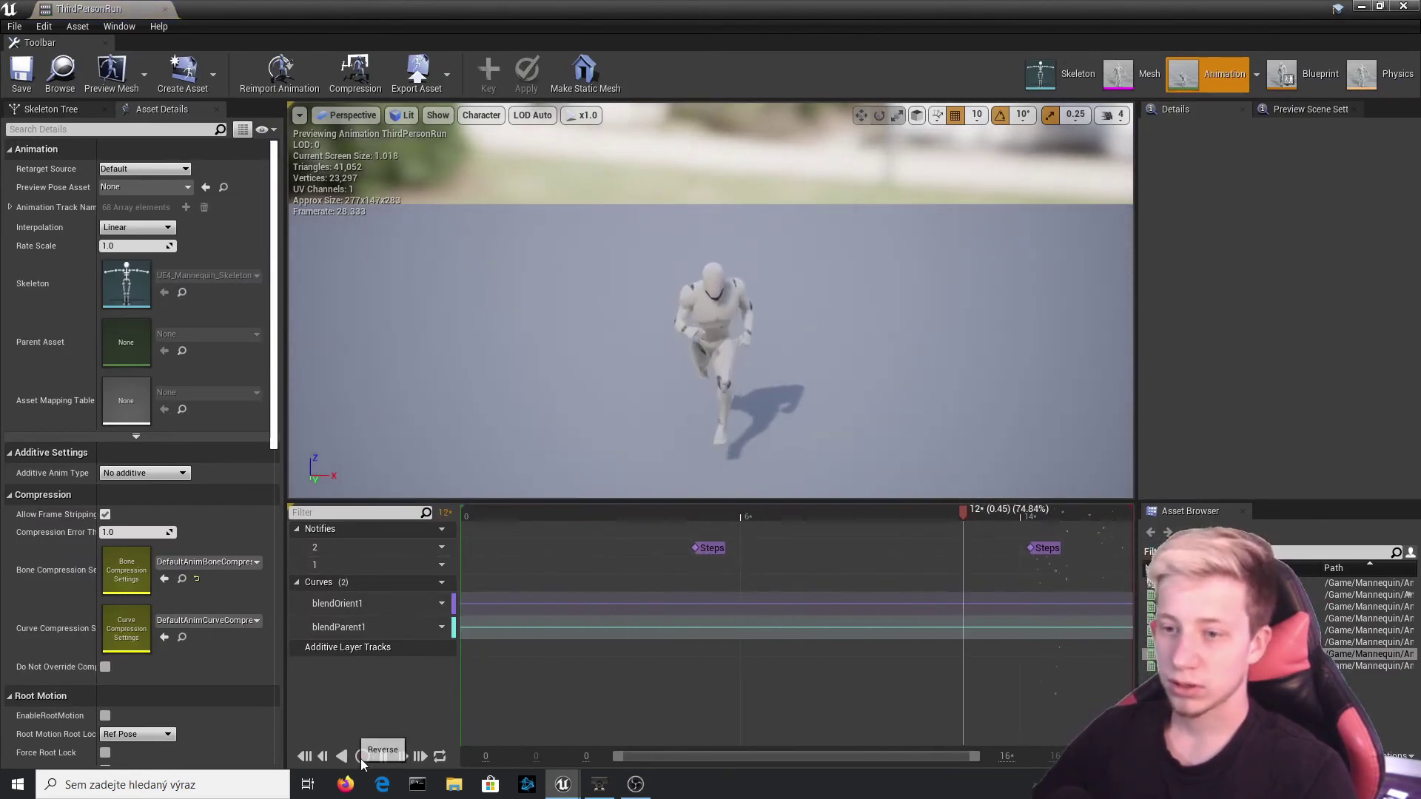
left_click(383, 755)
left_click(709, 548)
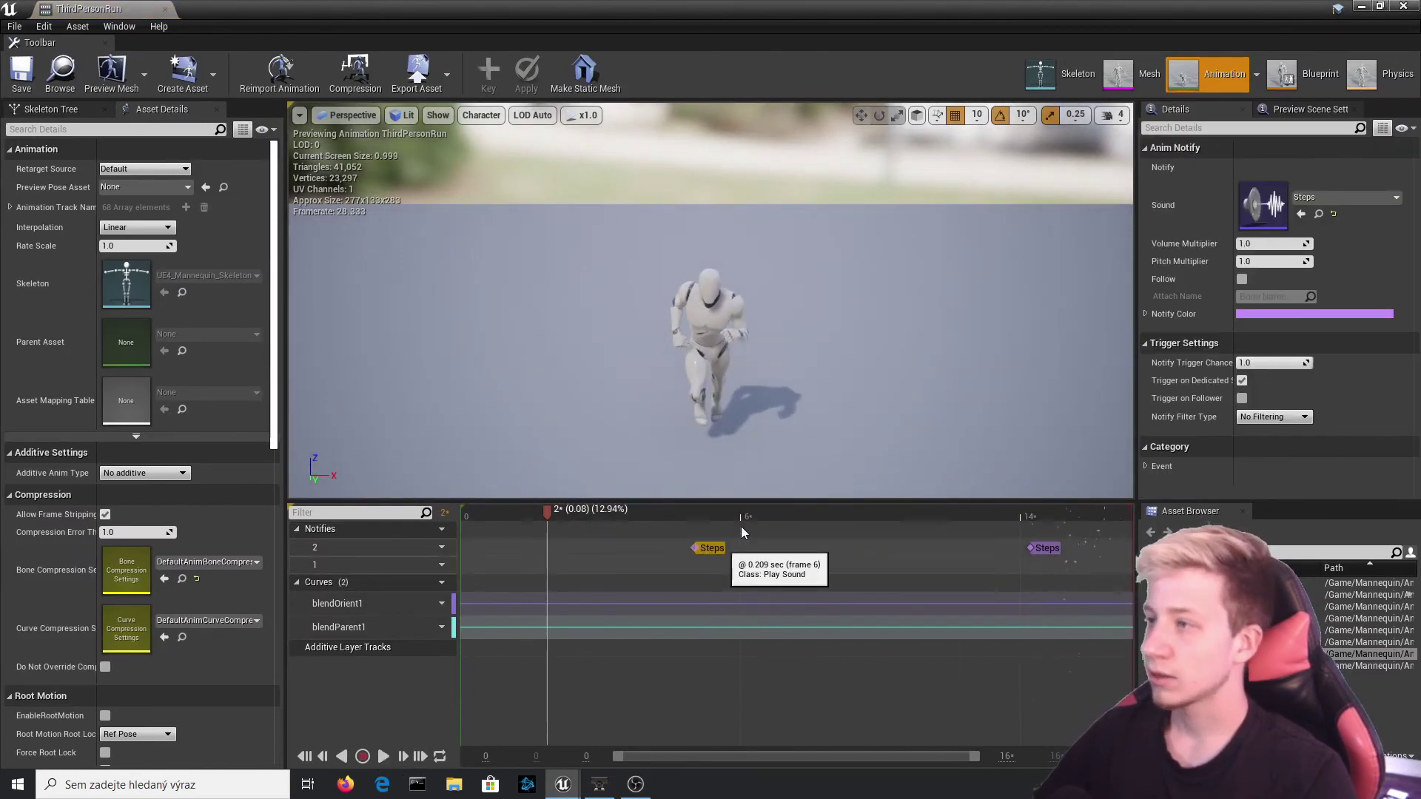
double_click(1276, 210)
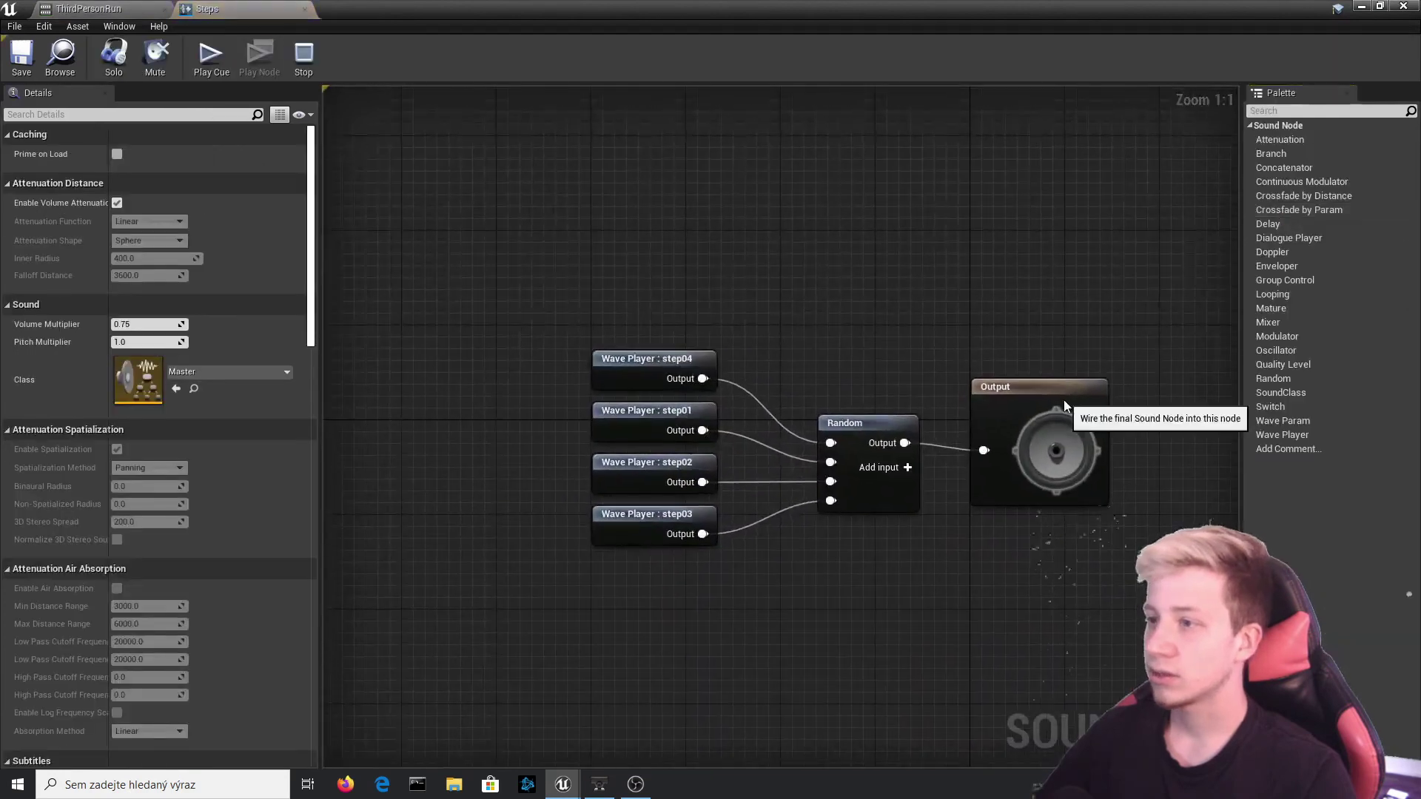
Set the Steps cue's Output Volume Multiplier to 0.1 and save the cue
left_click(1063, 400)
type("0.1")
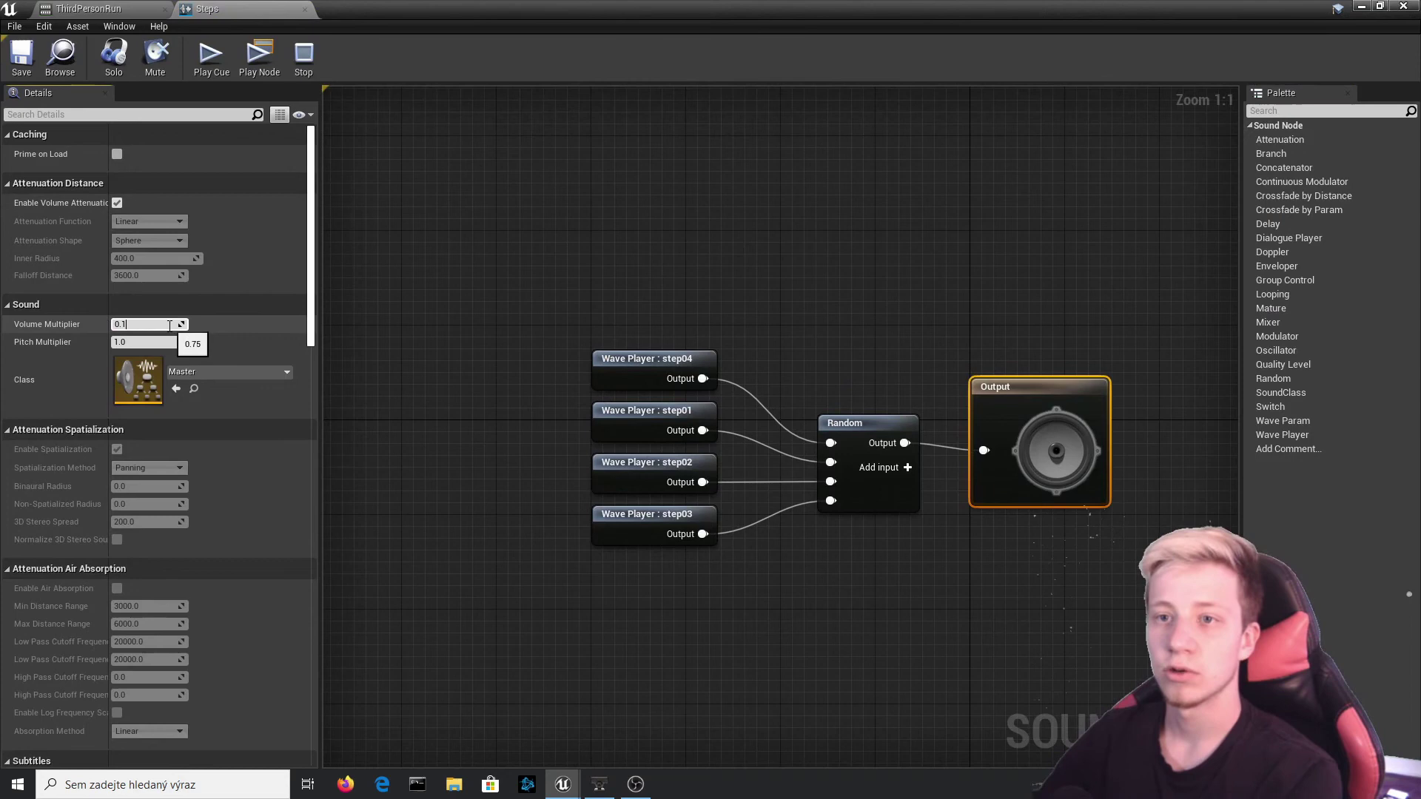
key("Return")
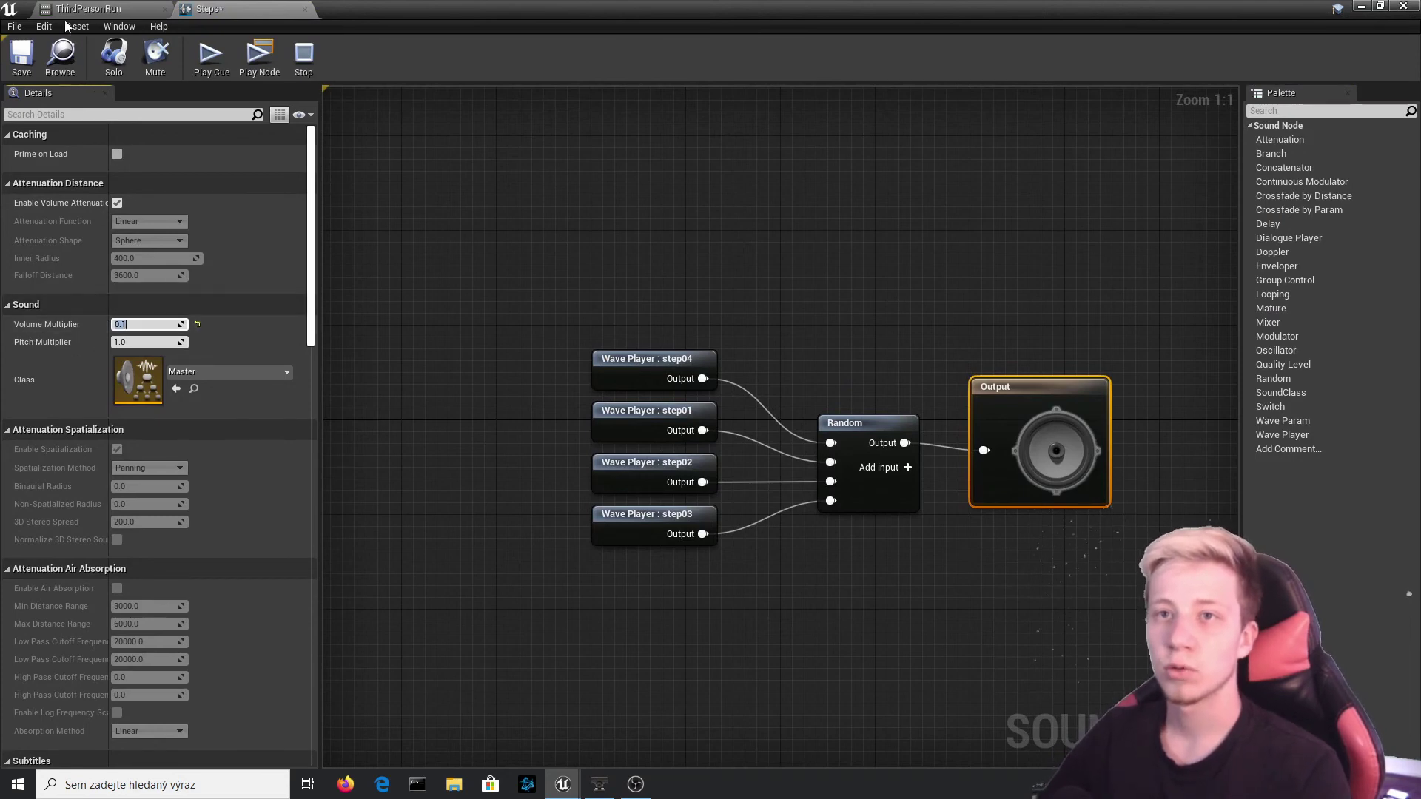
key("ctrl+s")
Return to the level editor and start a Play test to hear the quieter Steps footsteps
key("alt+Tab")
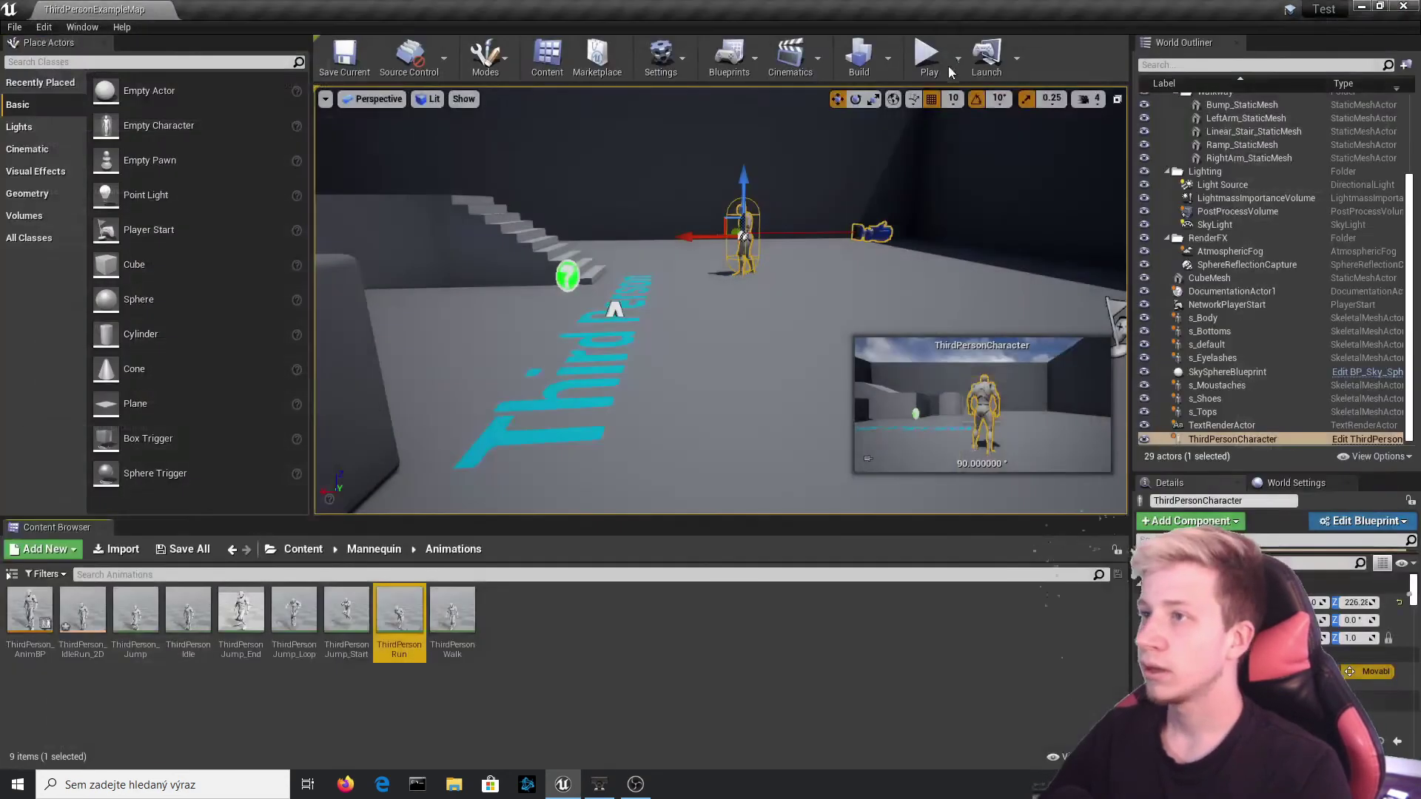
left_click(929, 58)
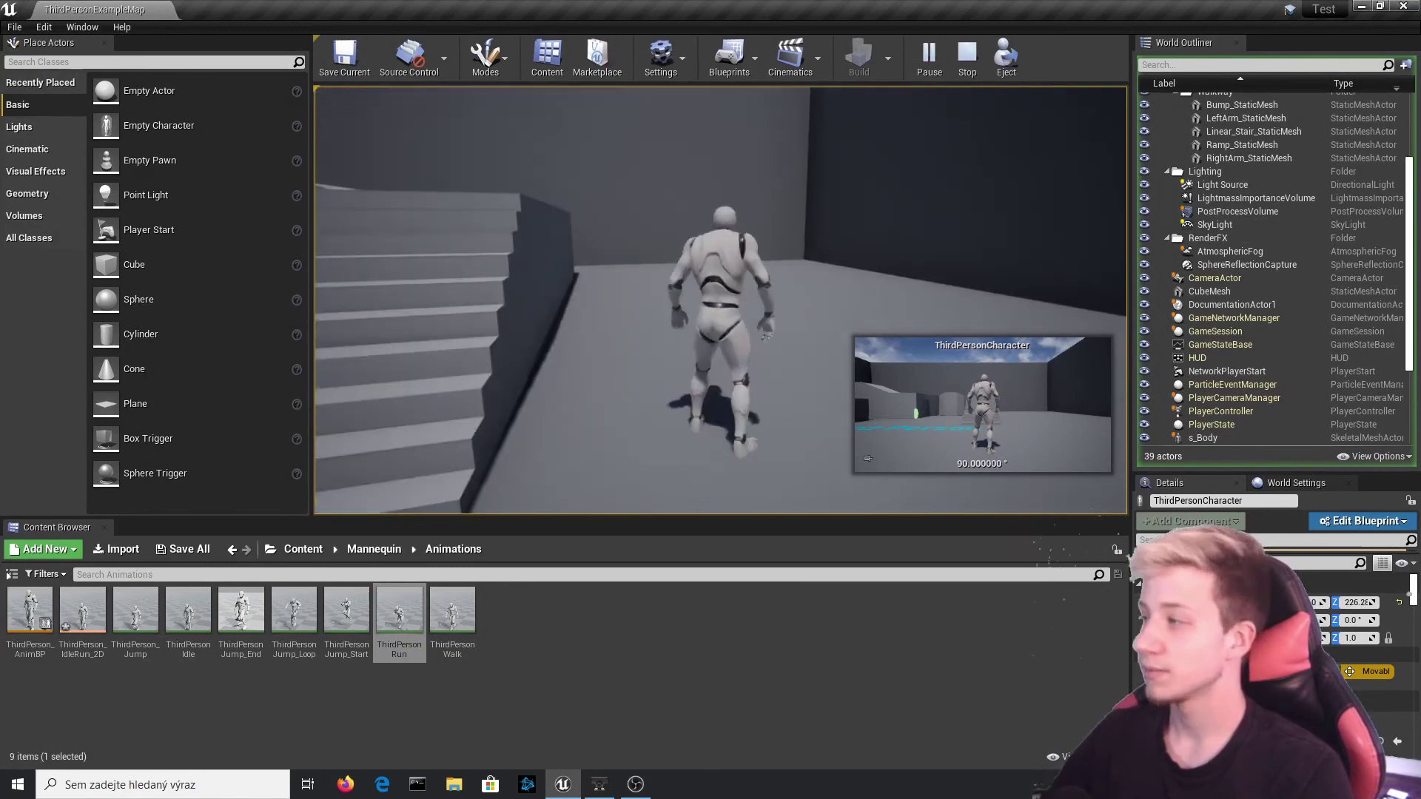
Stop the Play In Editor session with Esc
key("Escape")
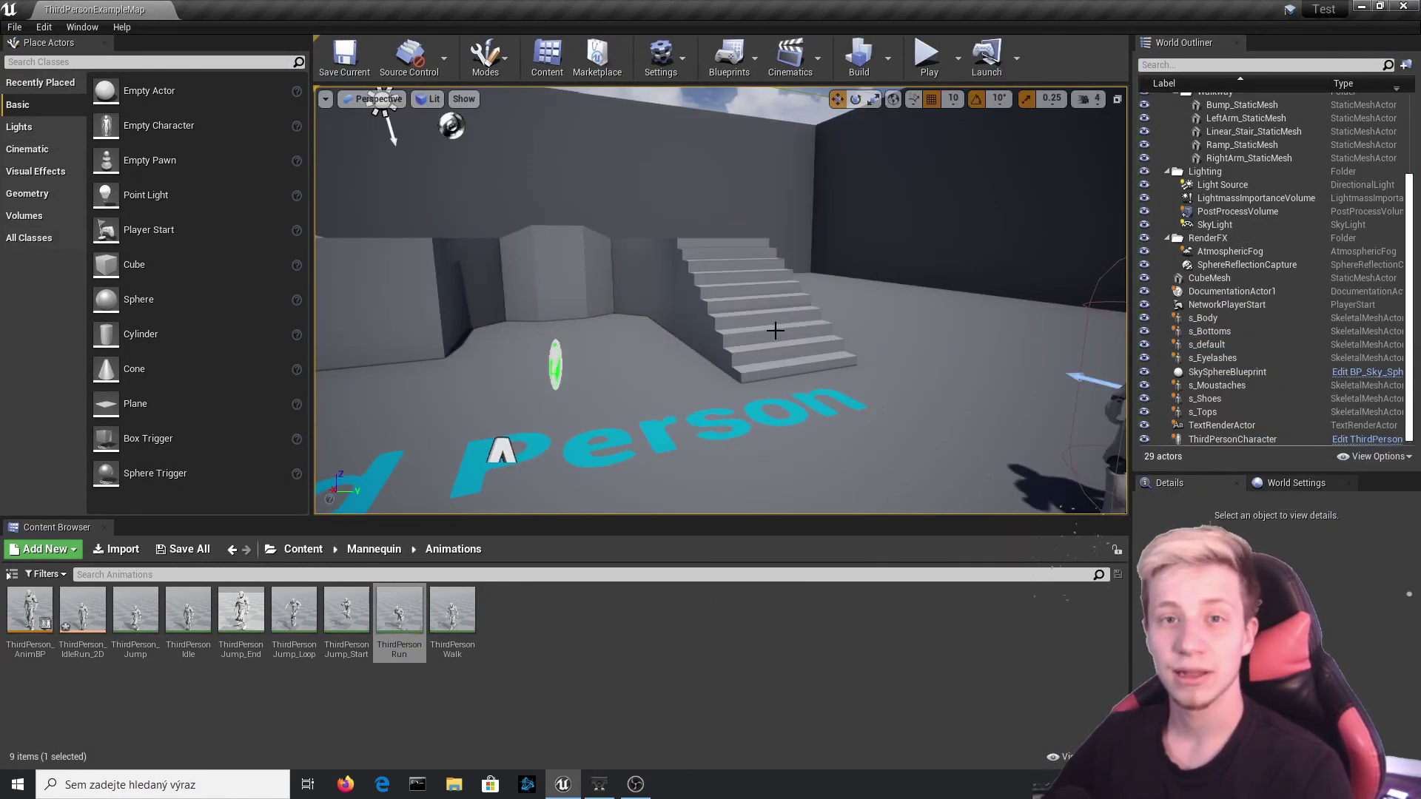